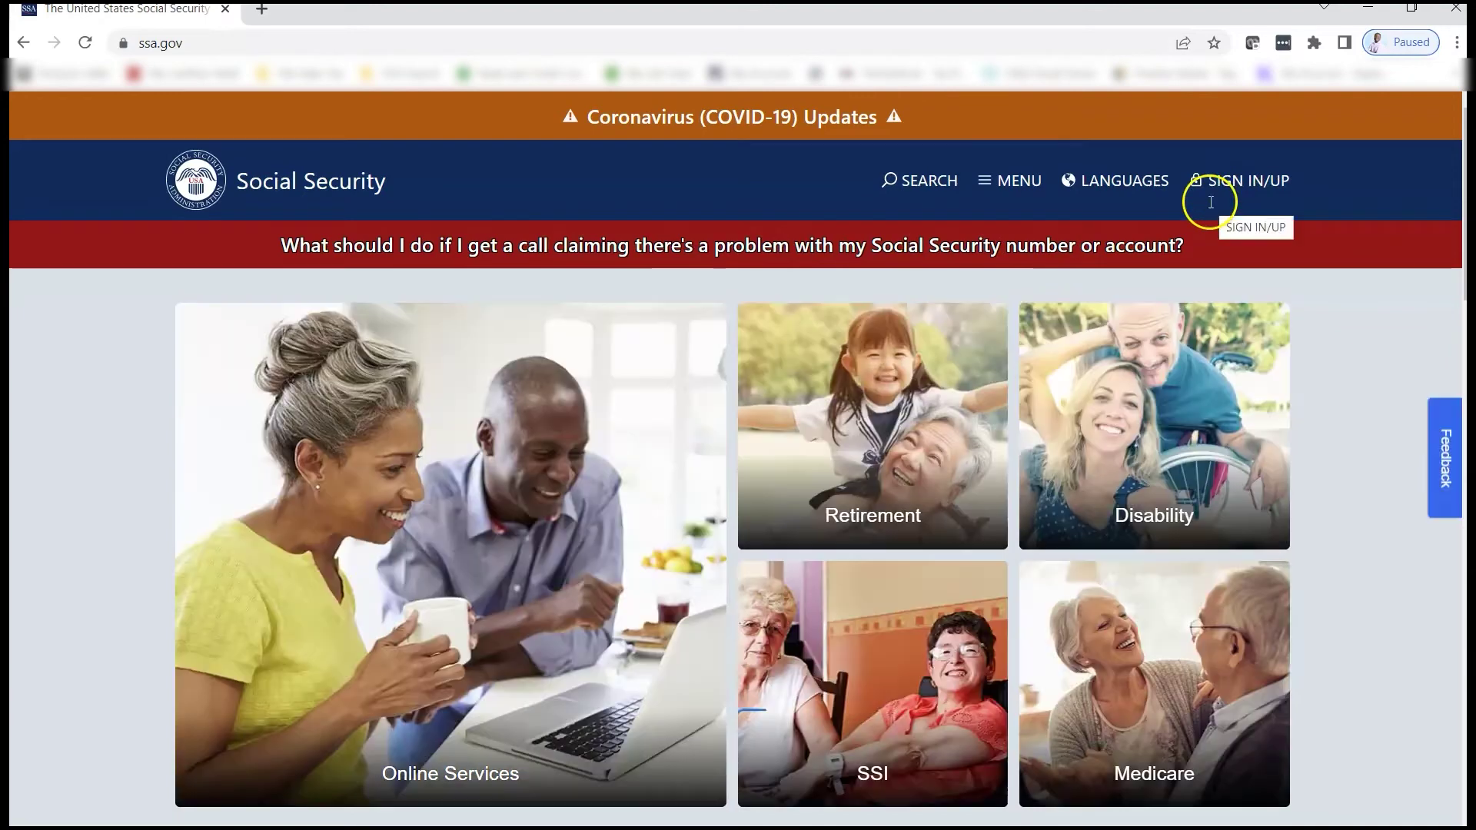
Step: Open the sign-in page of the Social Security website
click(1211, 202)
click(290, 303)
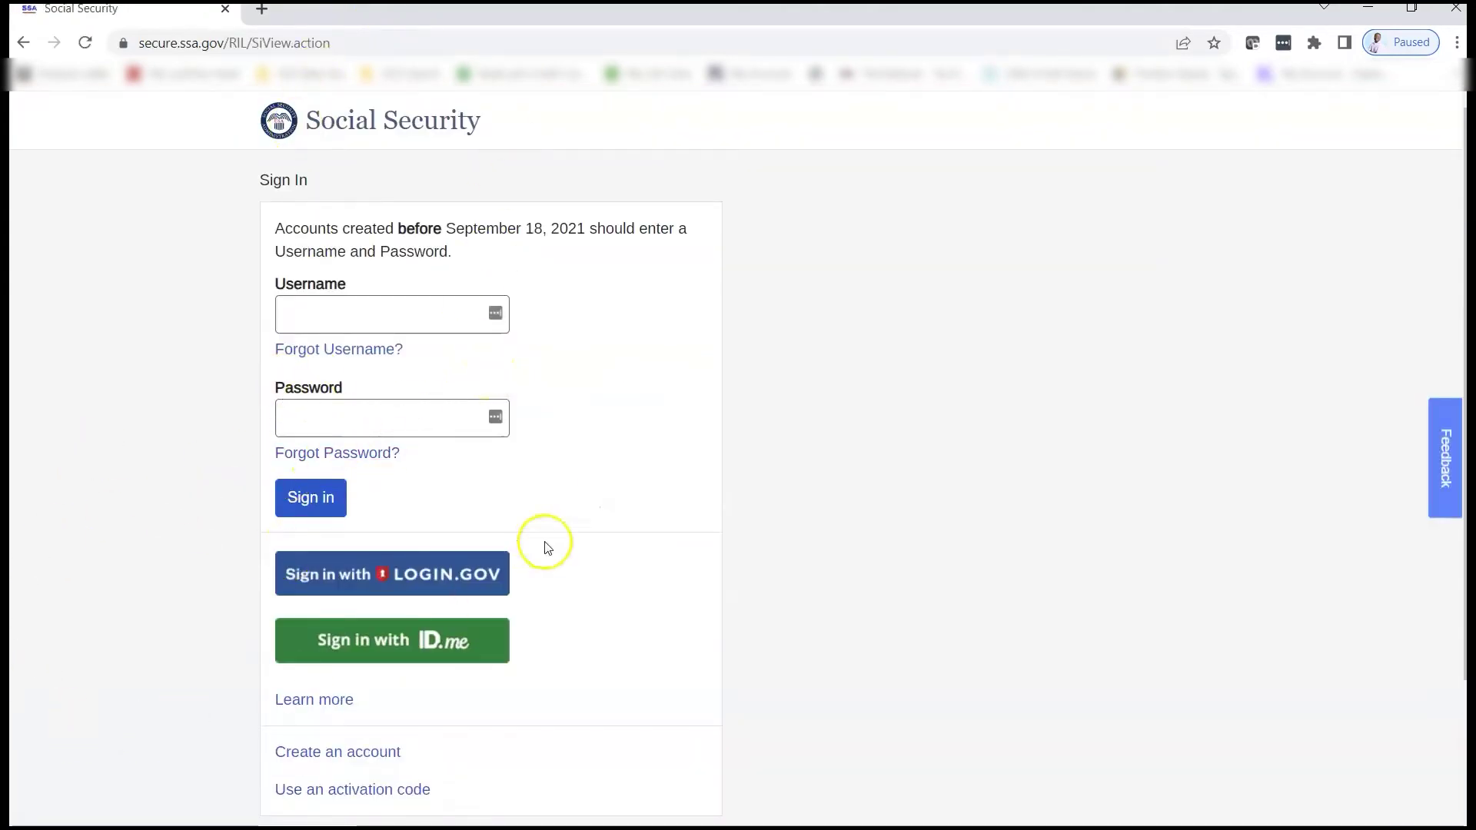
click(303, 325)
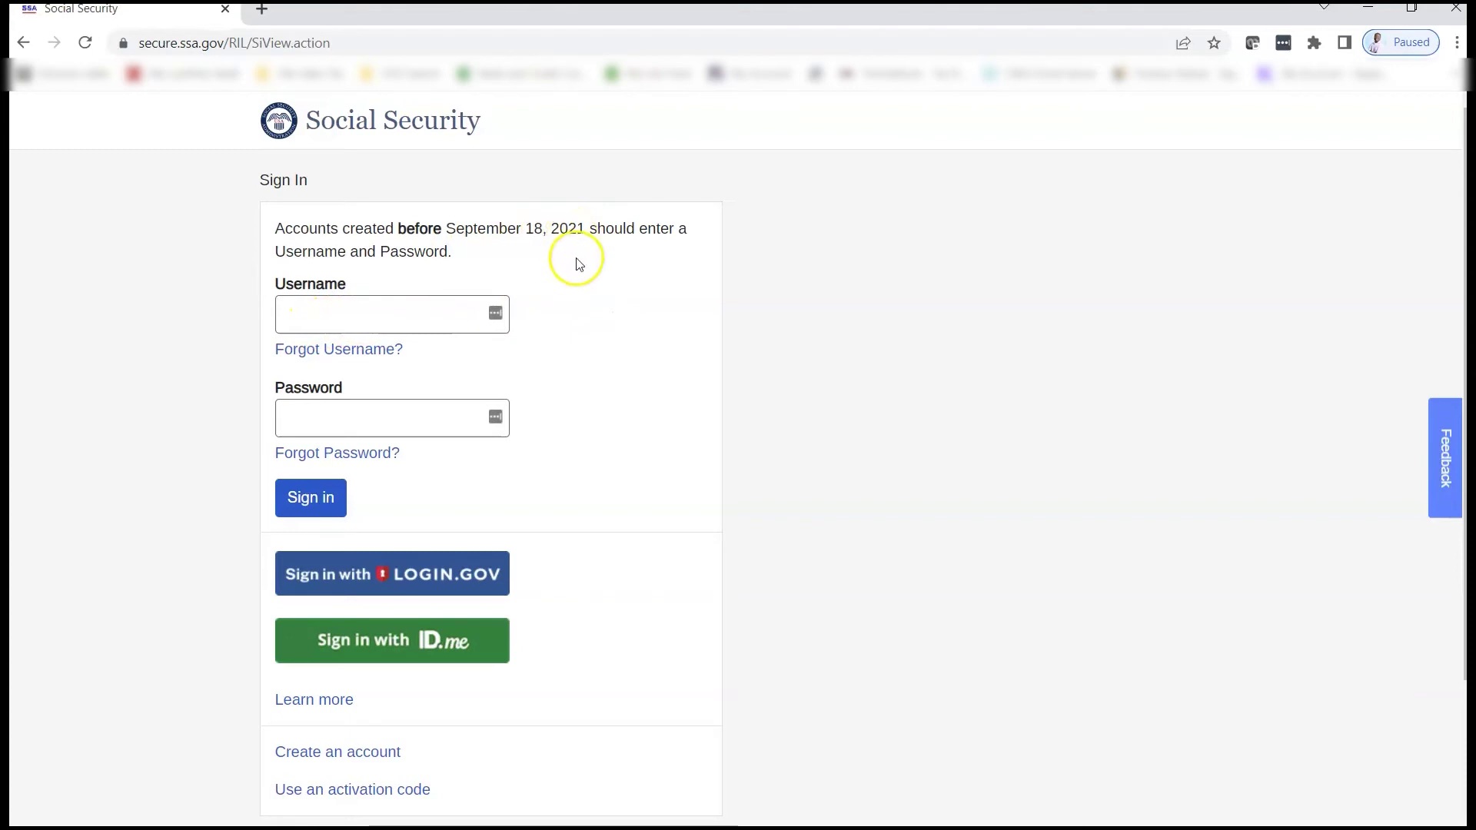
click(353, 312)
click(369, 328)
click(338, 315)
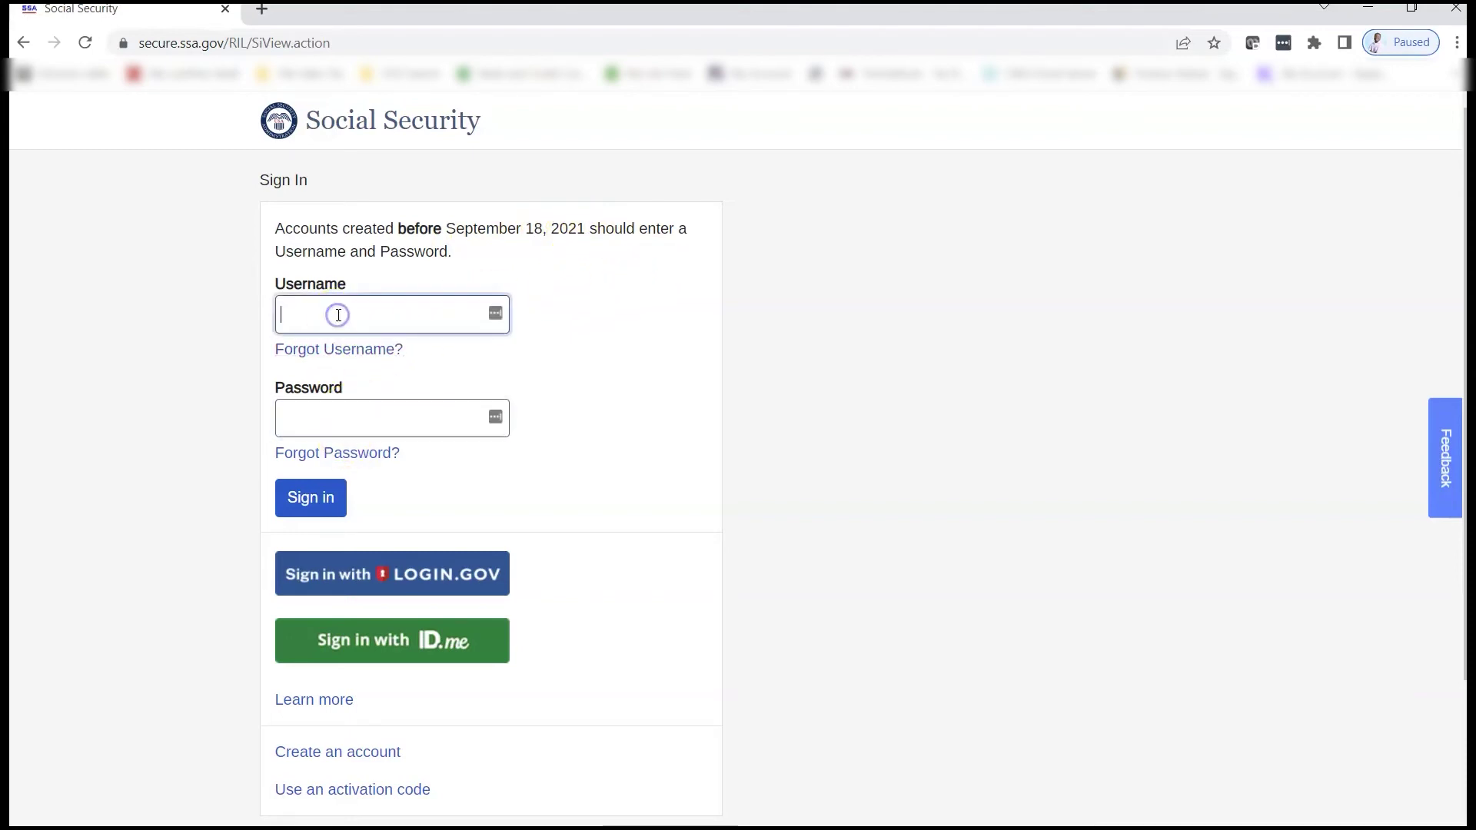
click(330, 416)
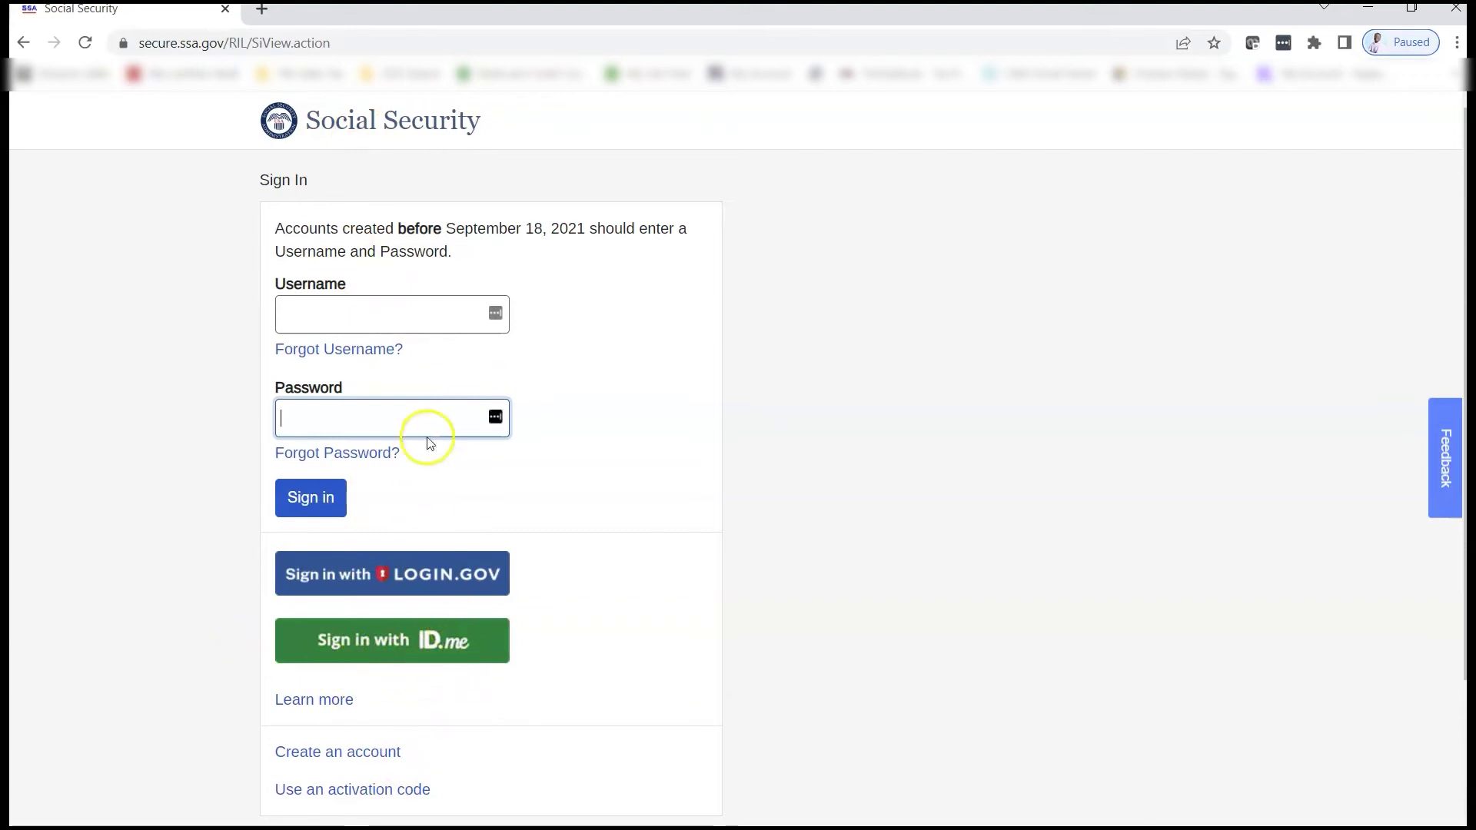
Step: Choose to sign in with ID.me, accept leaving the Social Security website, and submit the account's email and password
click(441, 654)
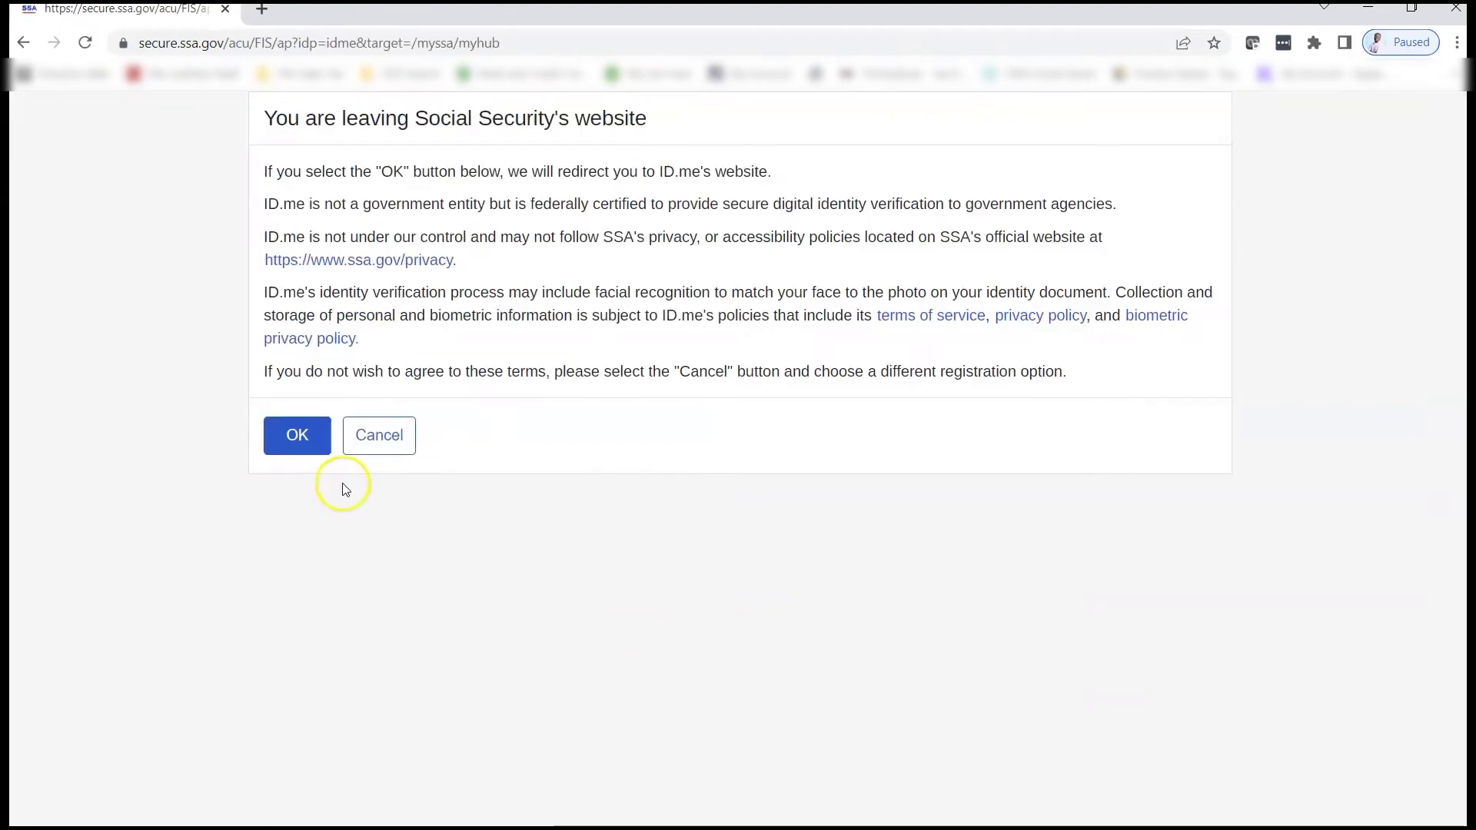
click(295, 435)
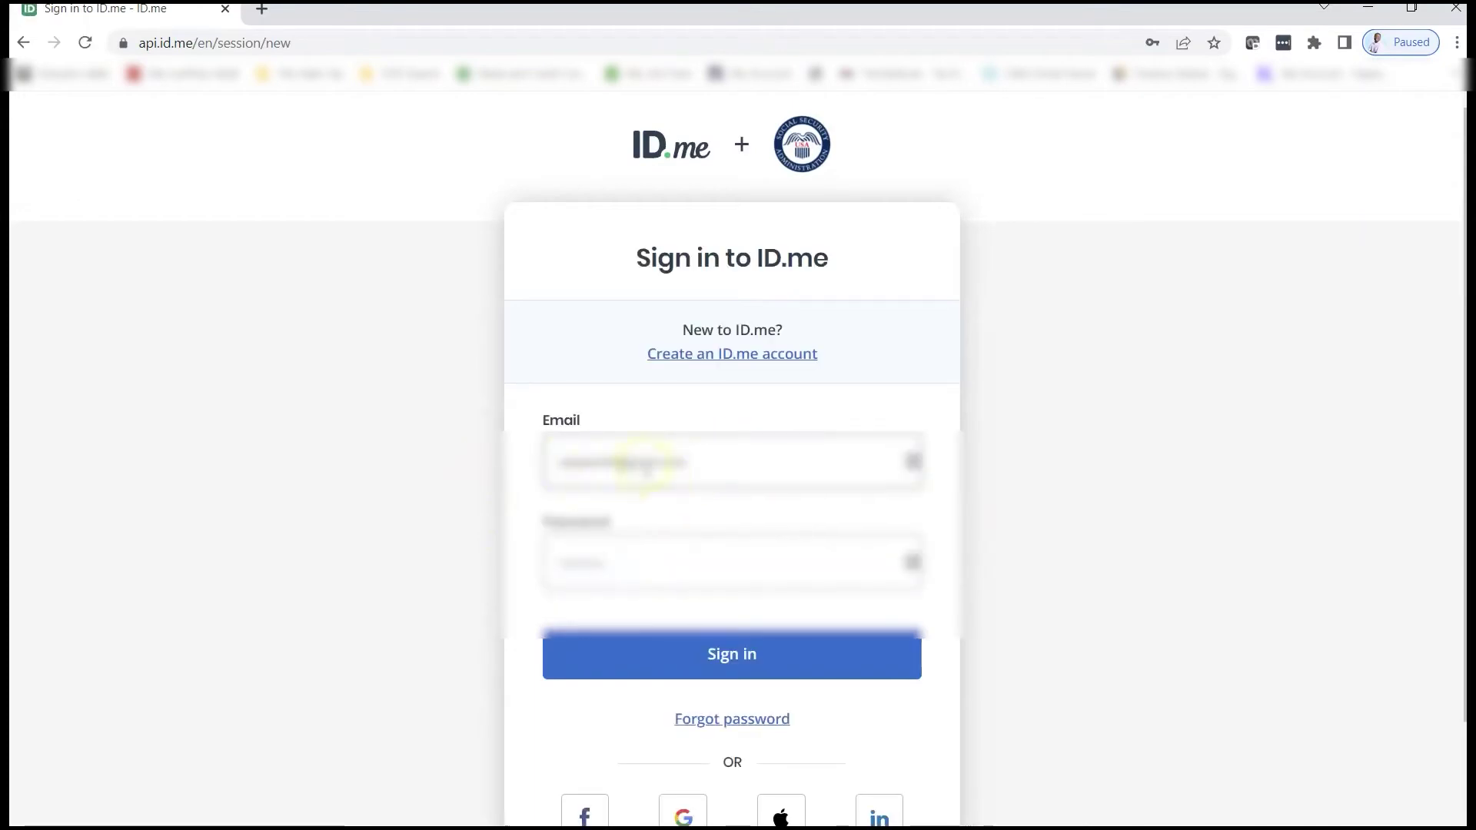
click(733, 657)
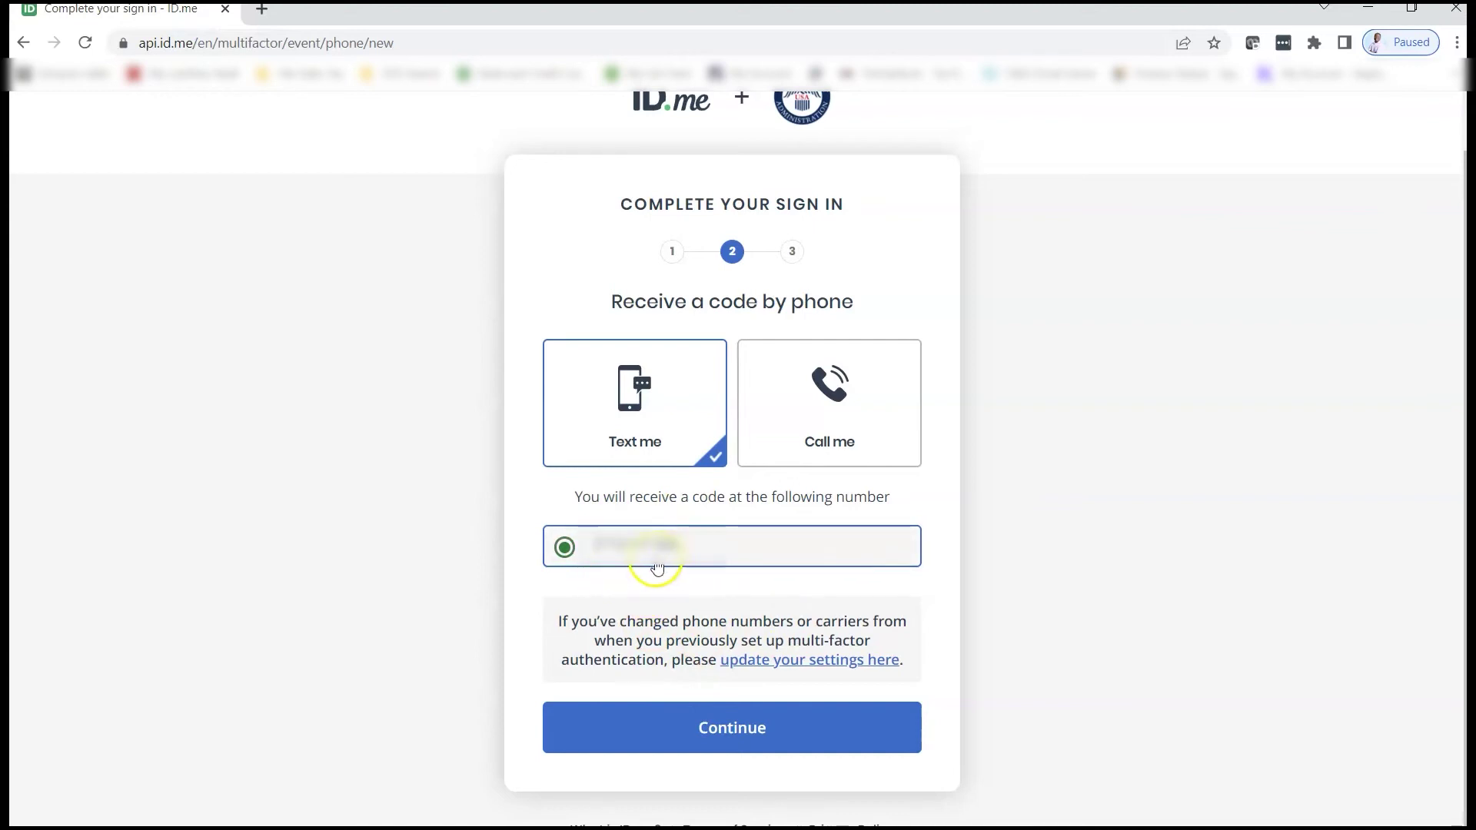
Step: Request a sign-in code by text message and submit the 6-digit verification code
scroll(800, 531, up, 1)
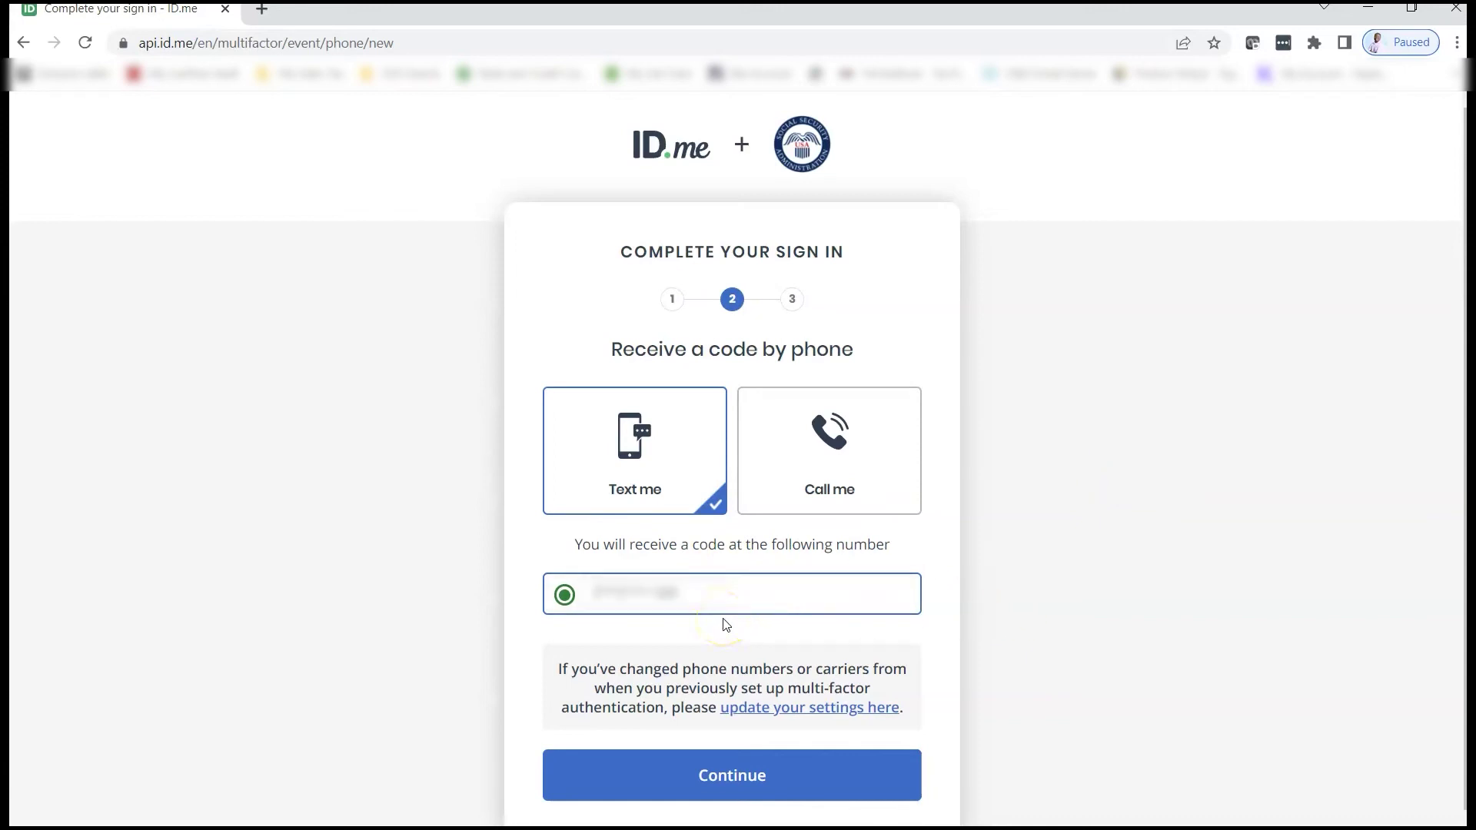
click(716, 776)
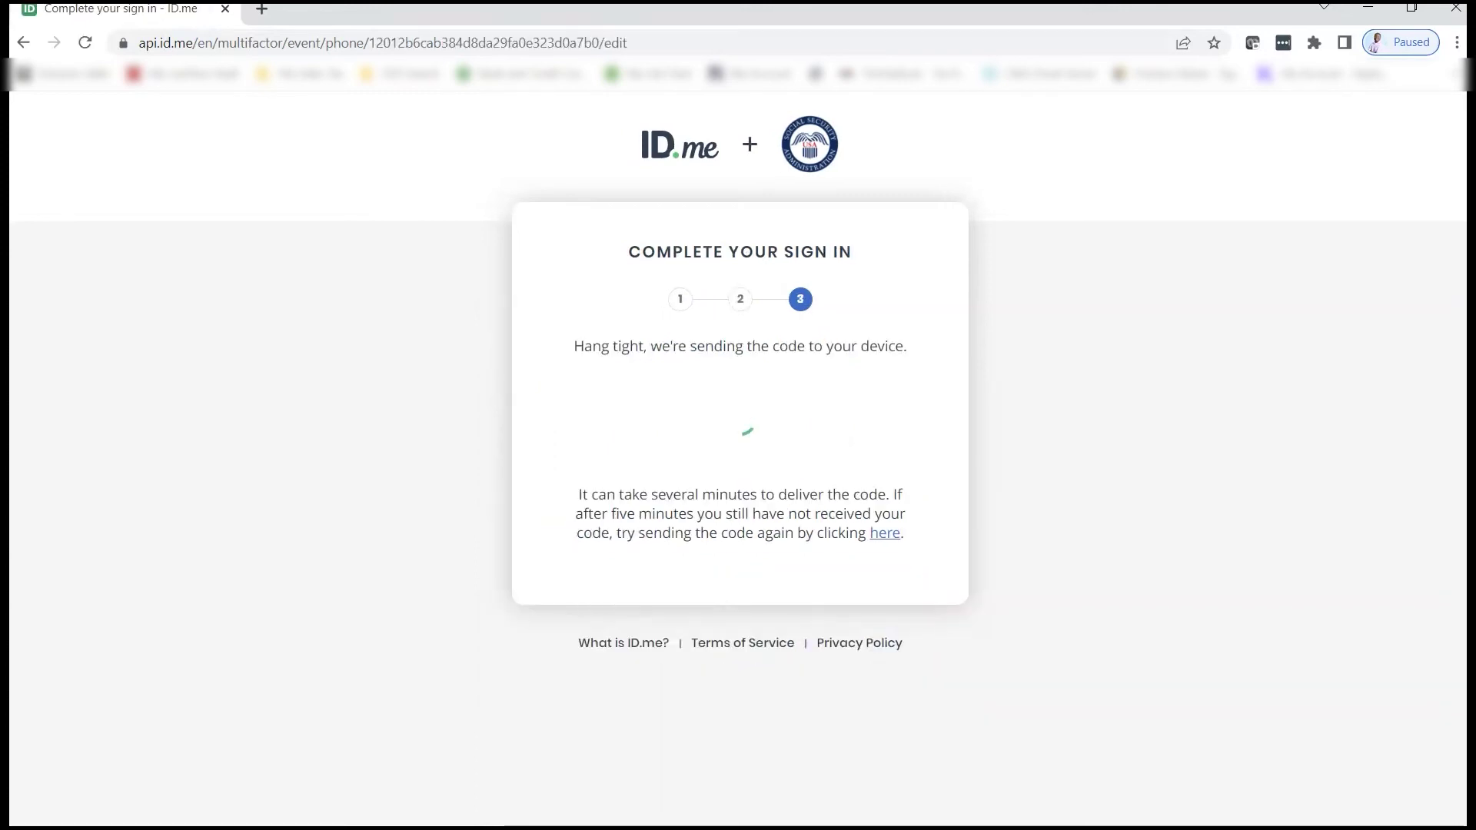
click(669, 422)
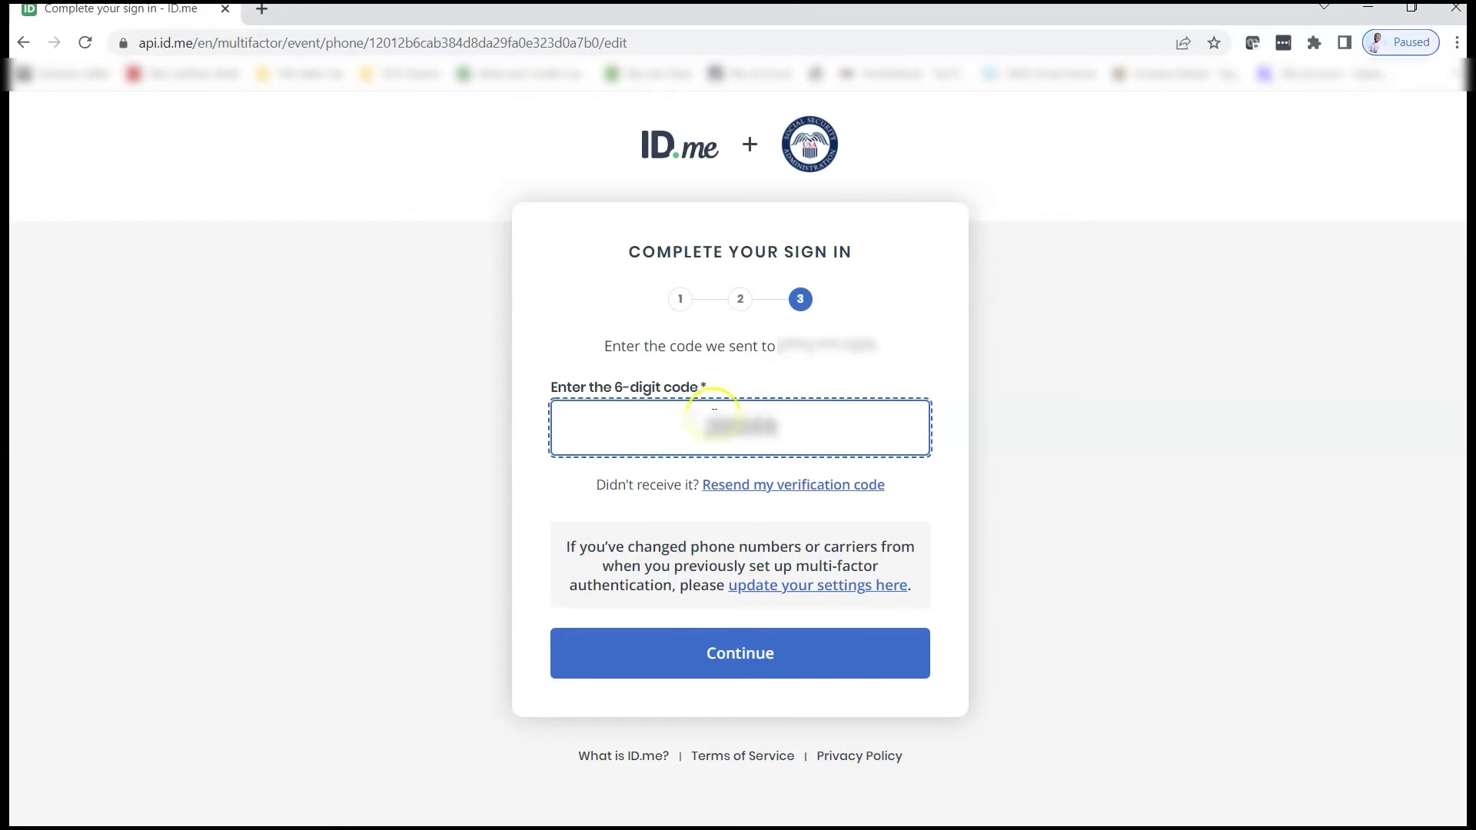
click(651, 667)
Step: Accept the Terms of Service and continue to the my Social Security home page
scroll(568, 445, down, 1)
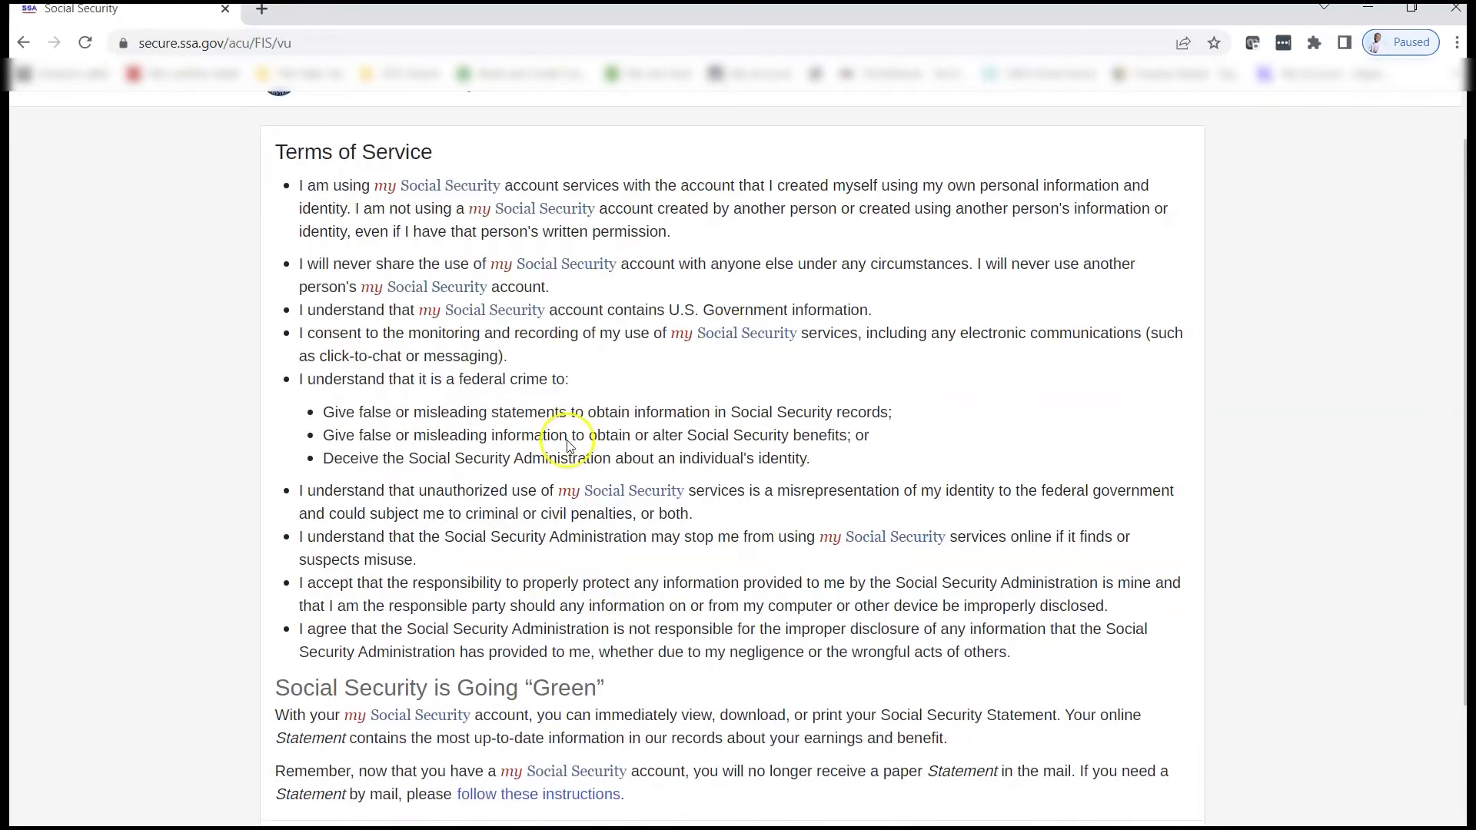
scroll(567, 446, down, 3)
click(301, 652)
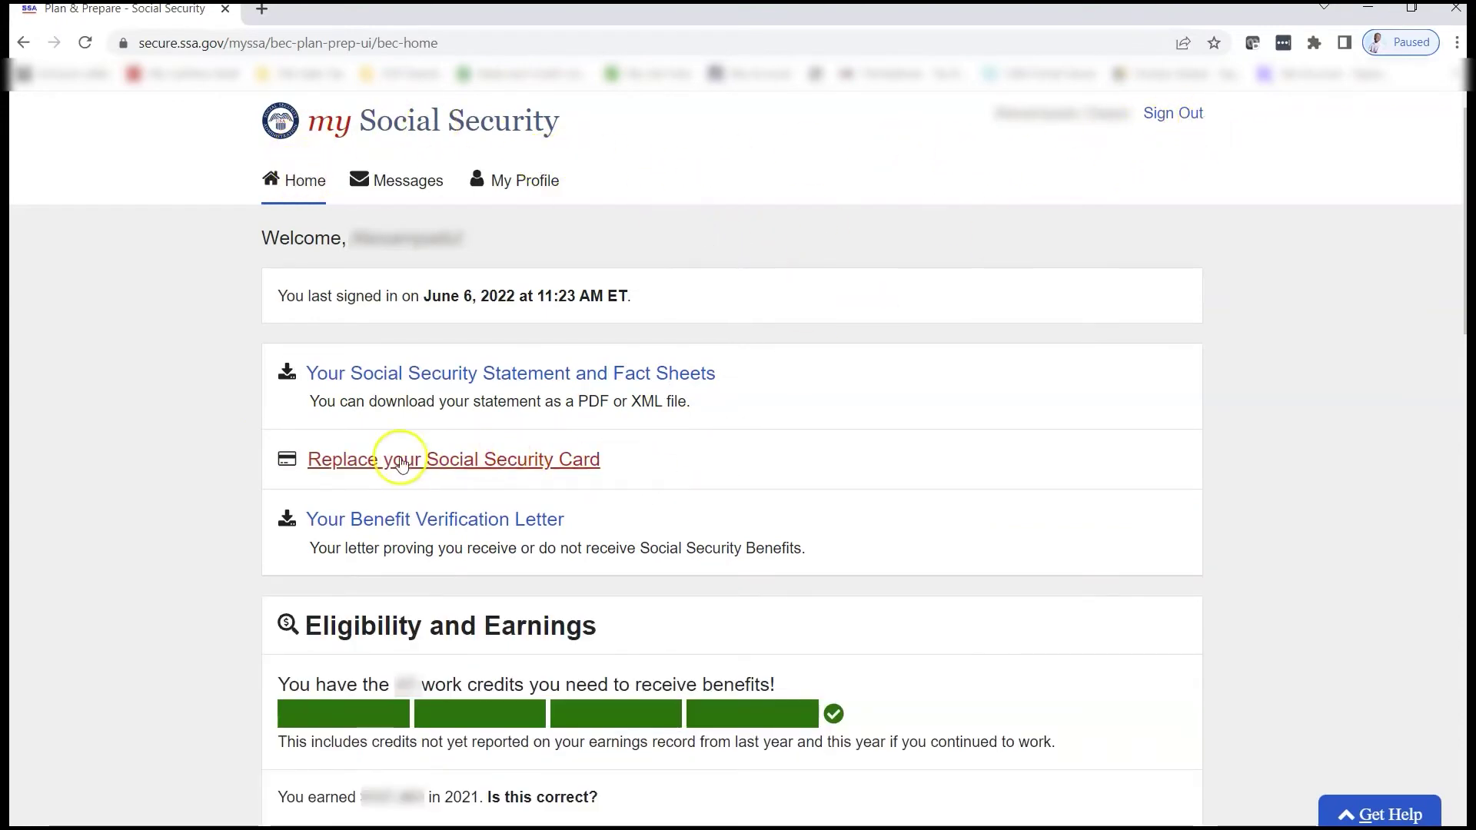
Step: Review the account home page down to the monthly benefit at full retirement age in the Plan For Retirement section
scroll(385, 431, down, 1)
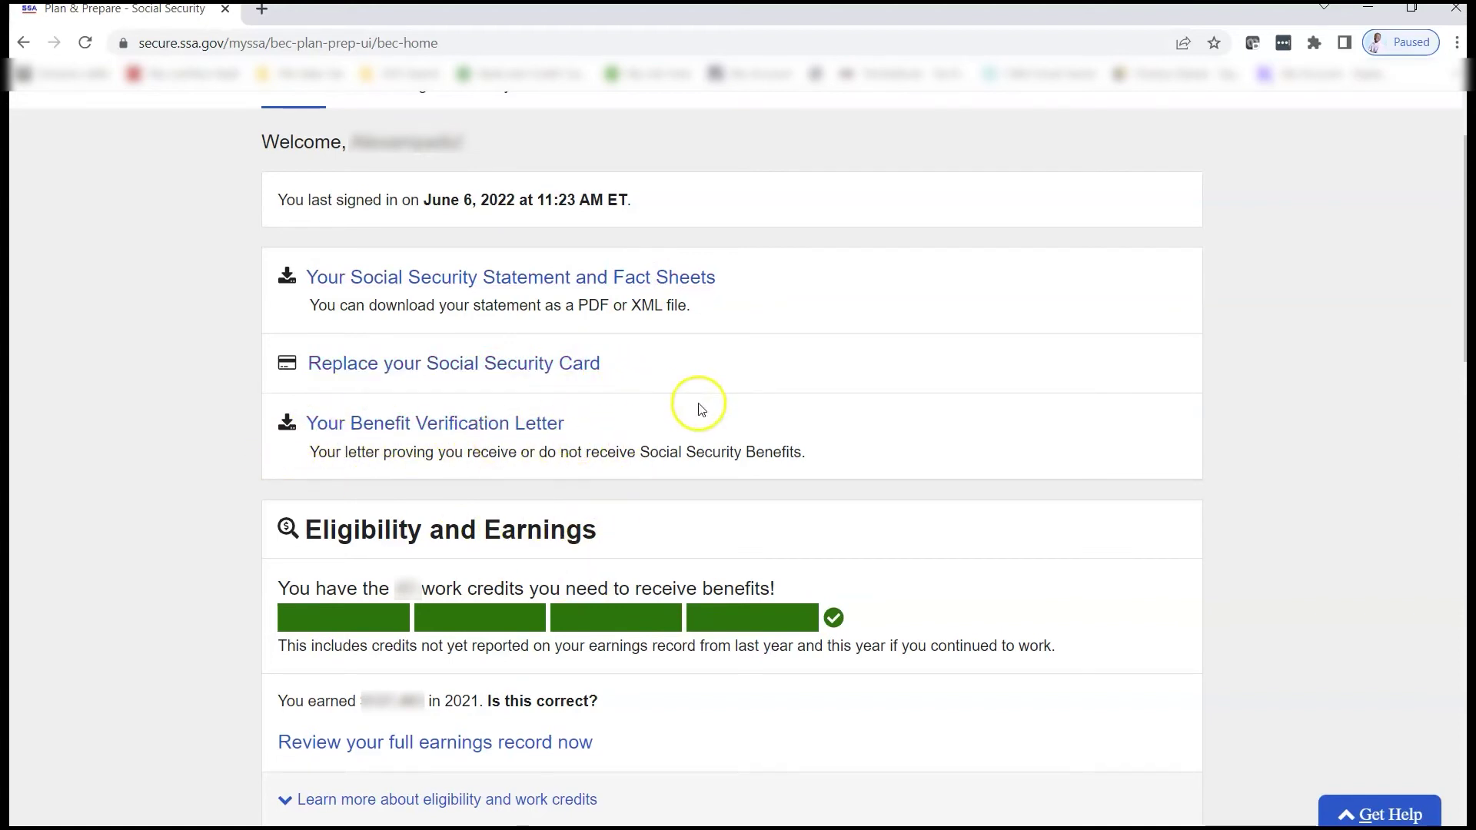
scroll(429, 602, down, 9)
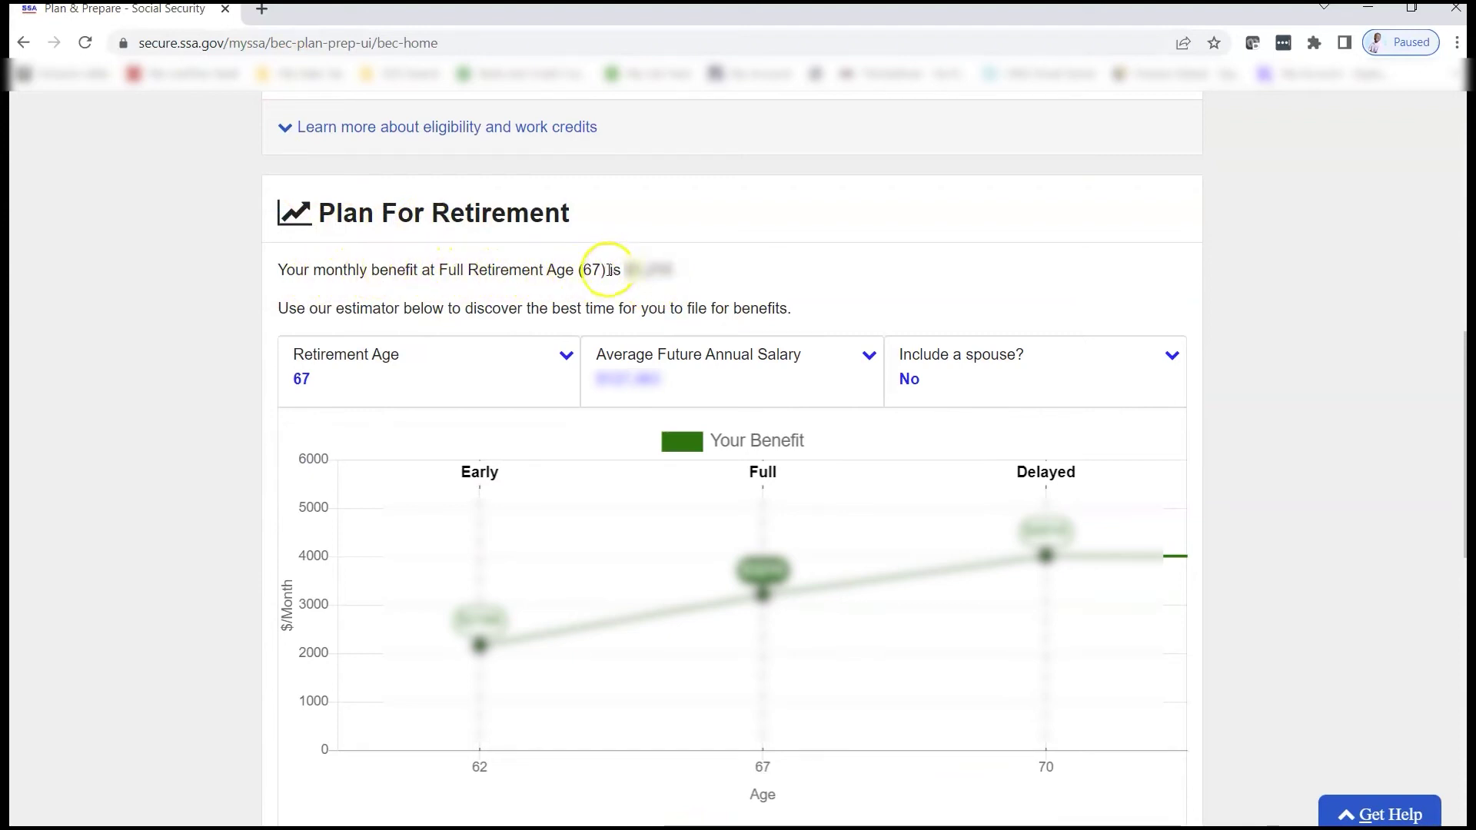
drag(477, 269, 650, 269)
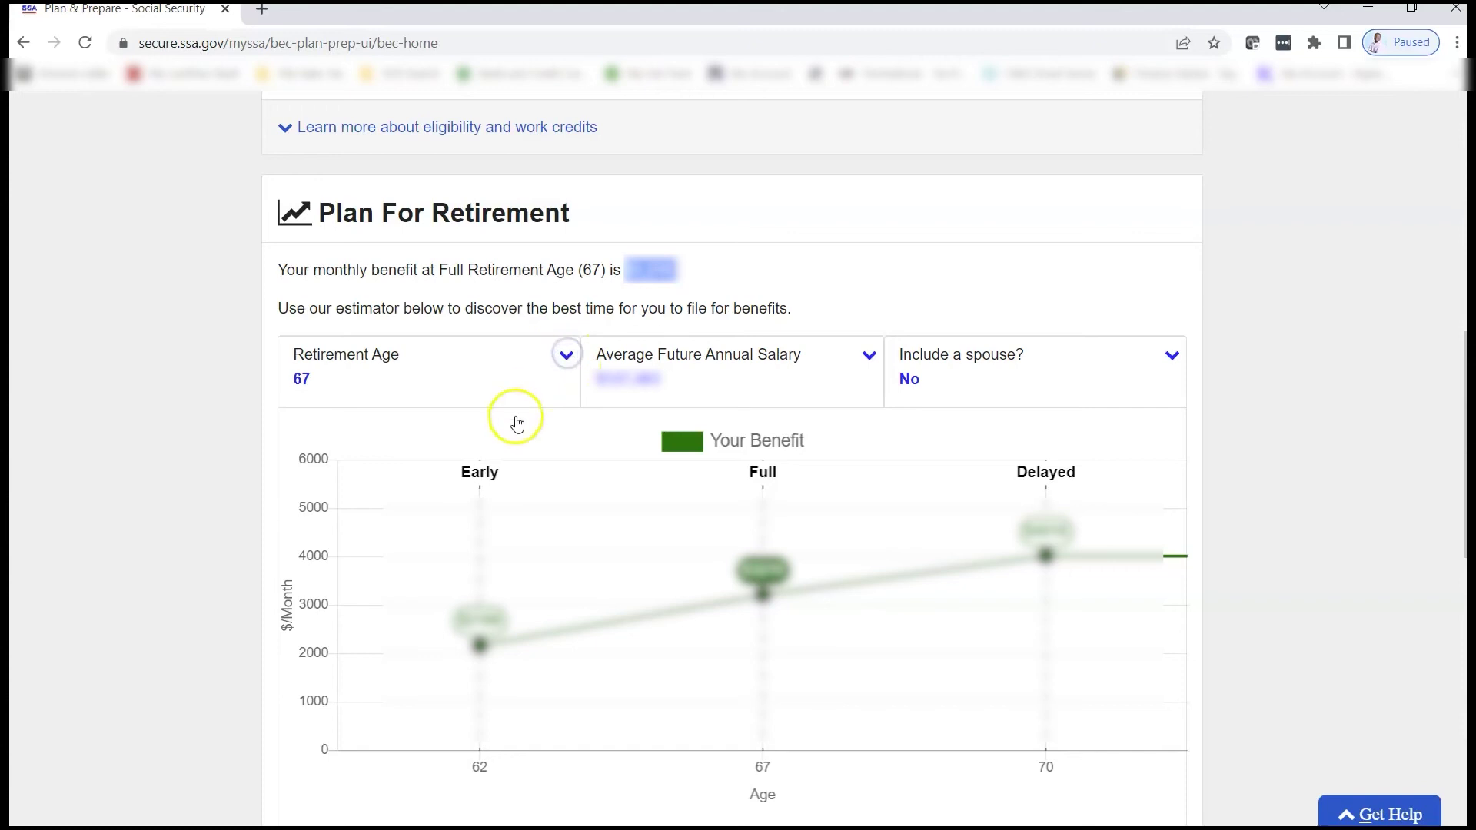
Step: Open the estimator's Retirement Age settings and look through the selectable starting ages
click(519, 393)
click(476, 396)
click(511, 382)
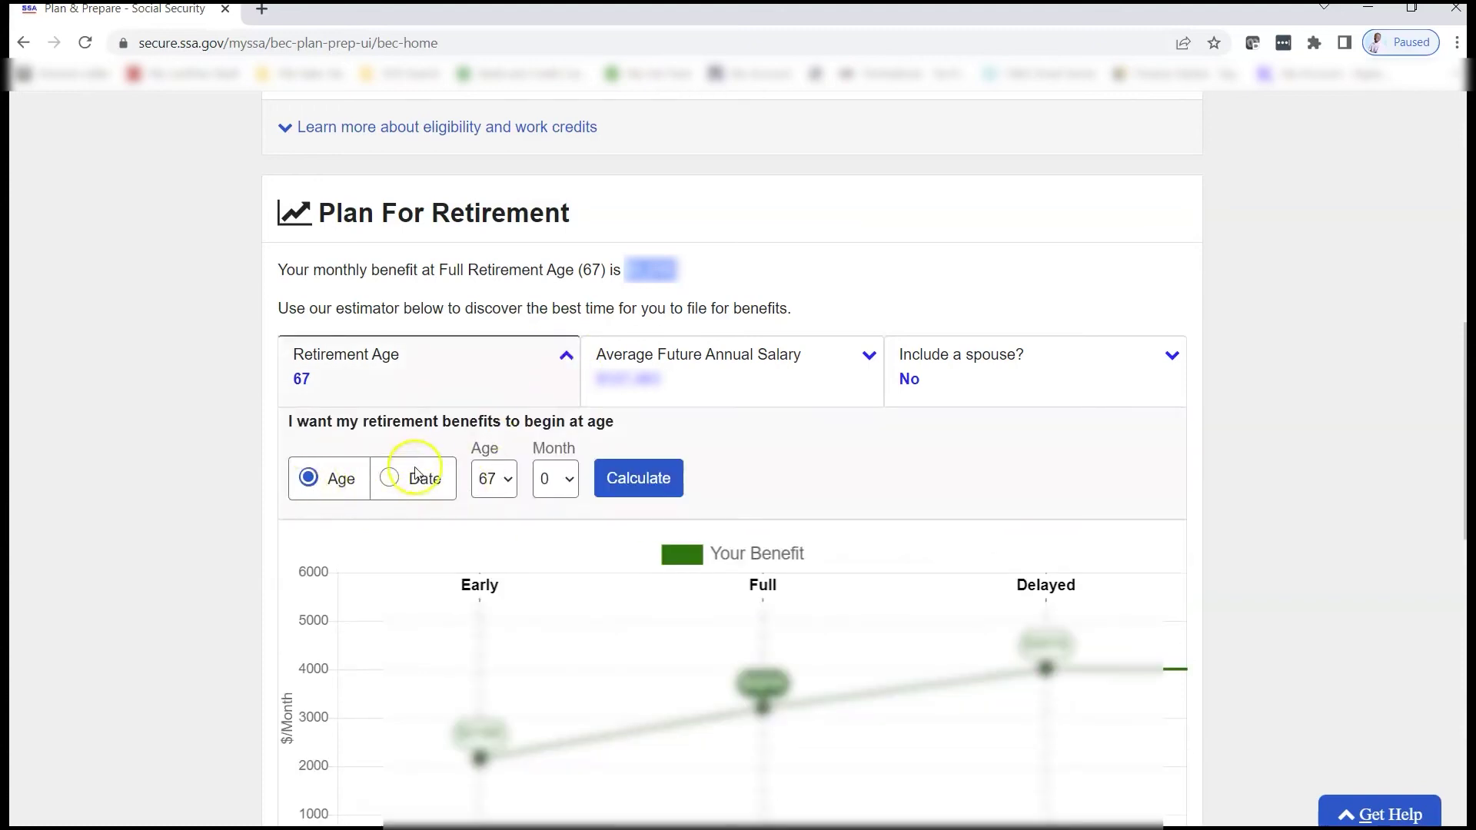
click(495, 478)
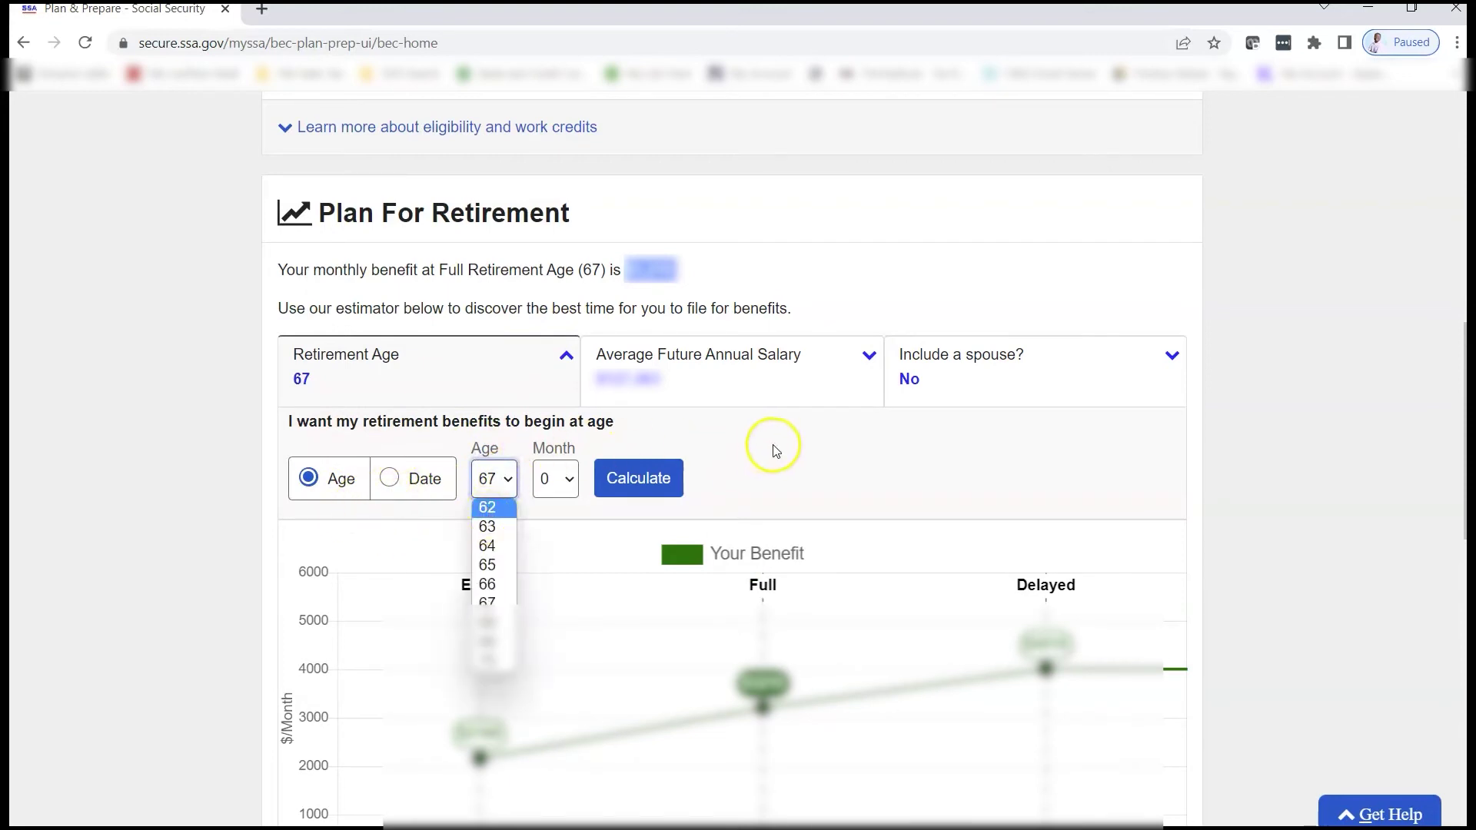
click(791, 450)
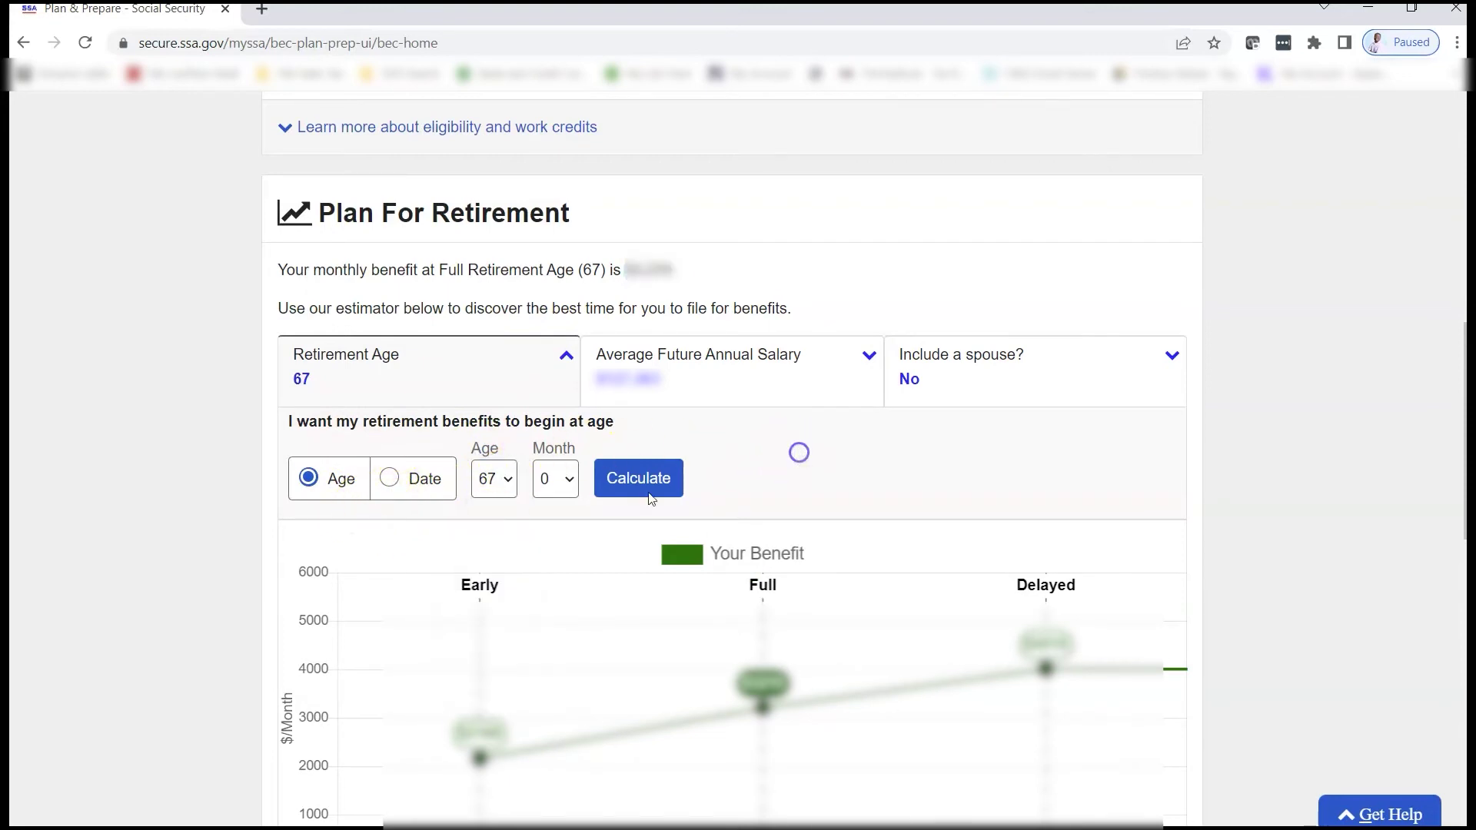
click(487, 478)
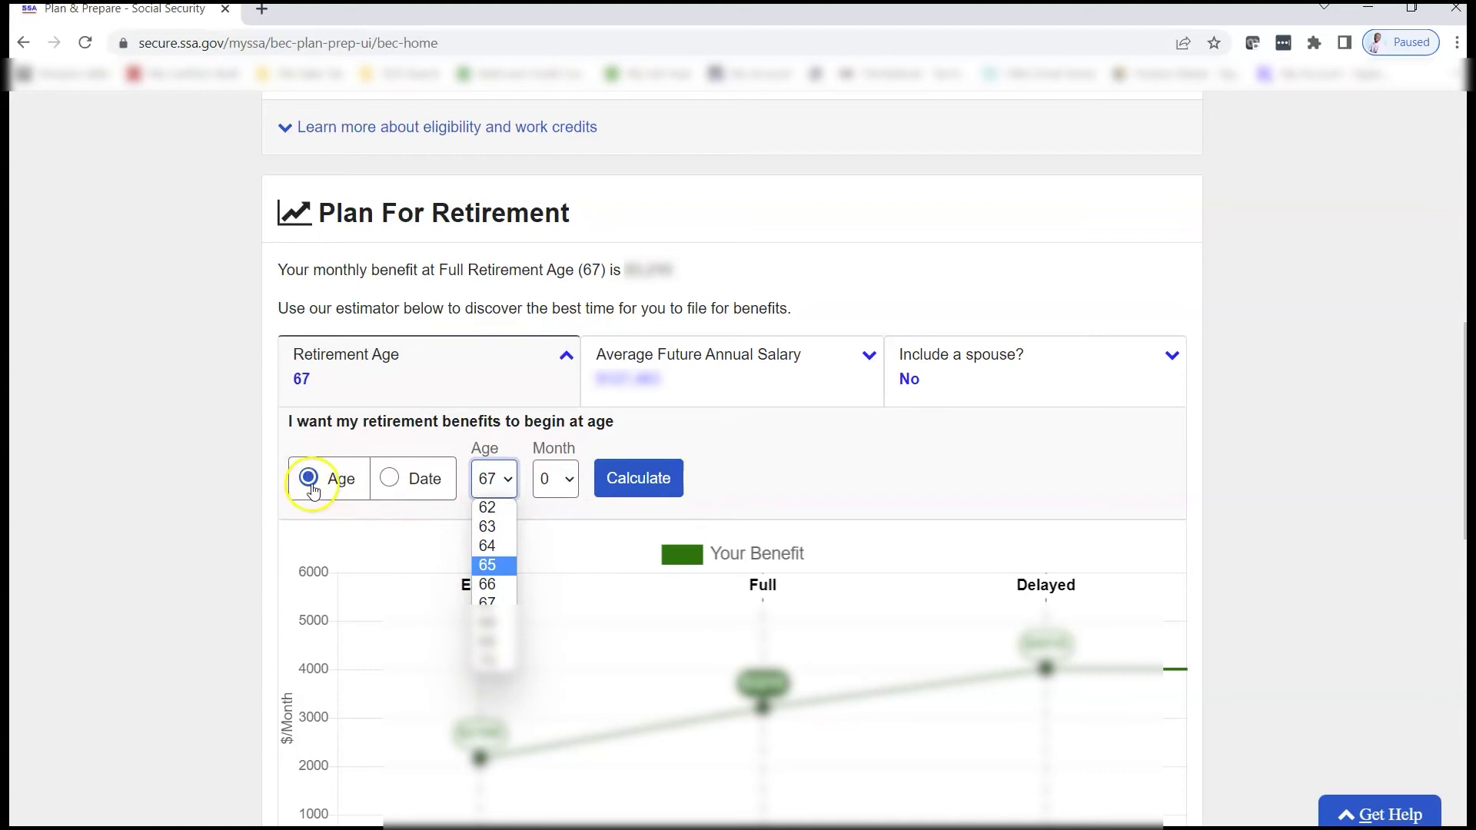
Step: Switch the start of retirement benefits from an age to a date
click(390, 478)
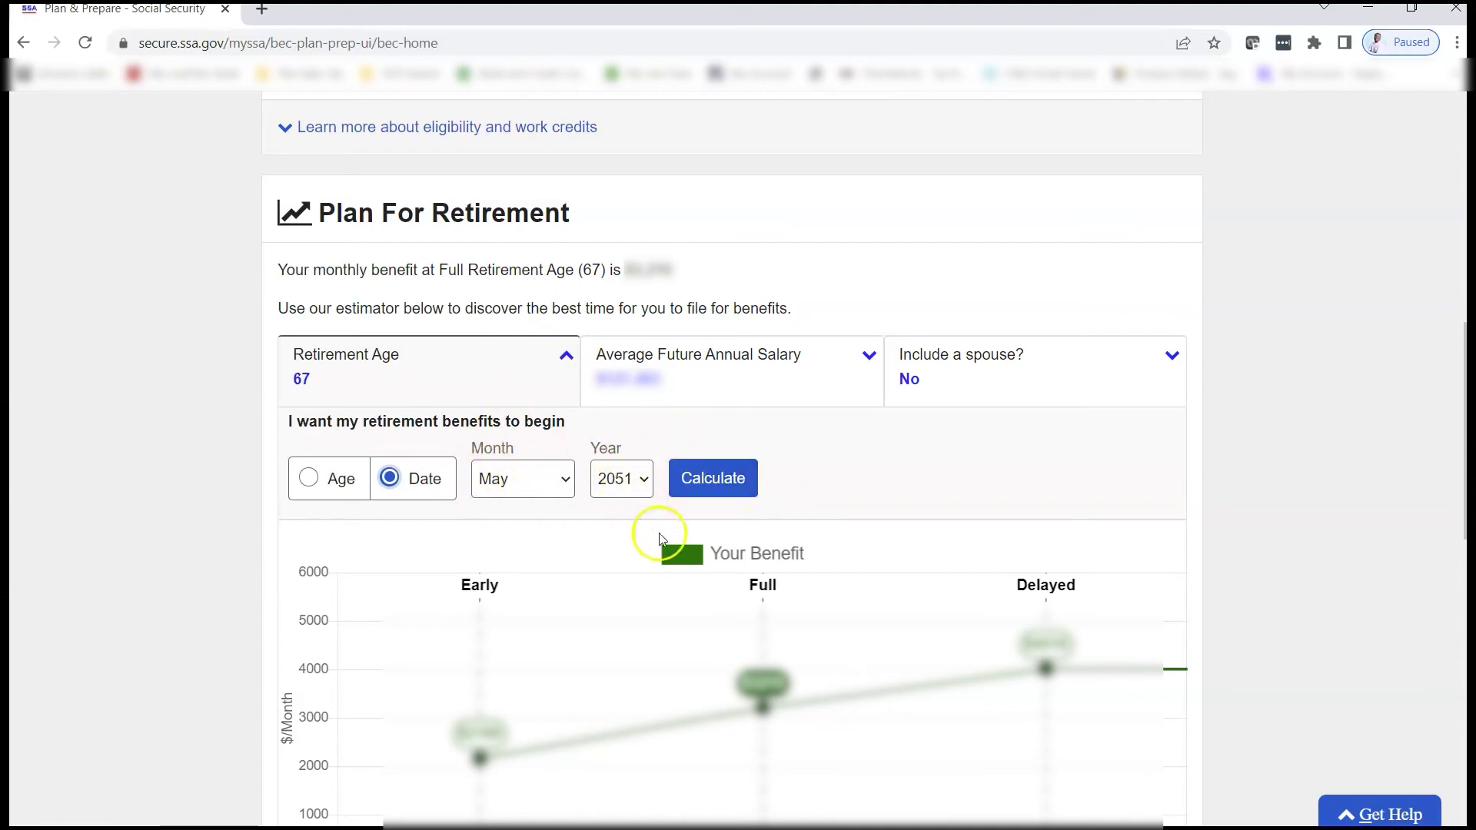
scroll(619, 611, down, 5)
scroll(538, 618, up, 4)
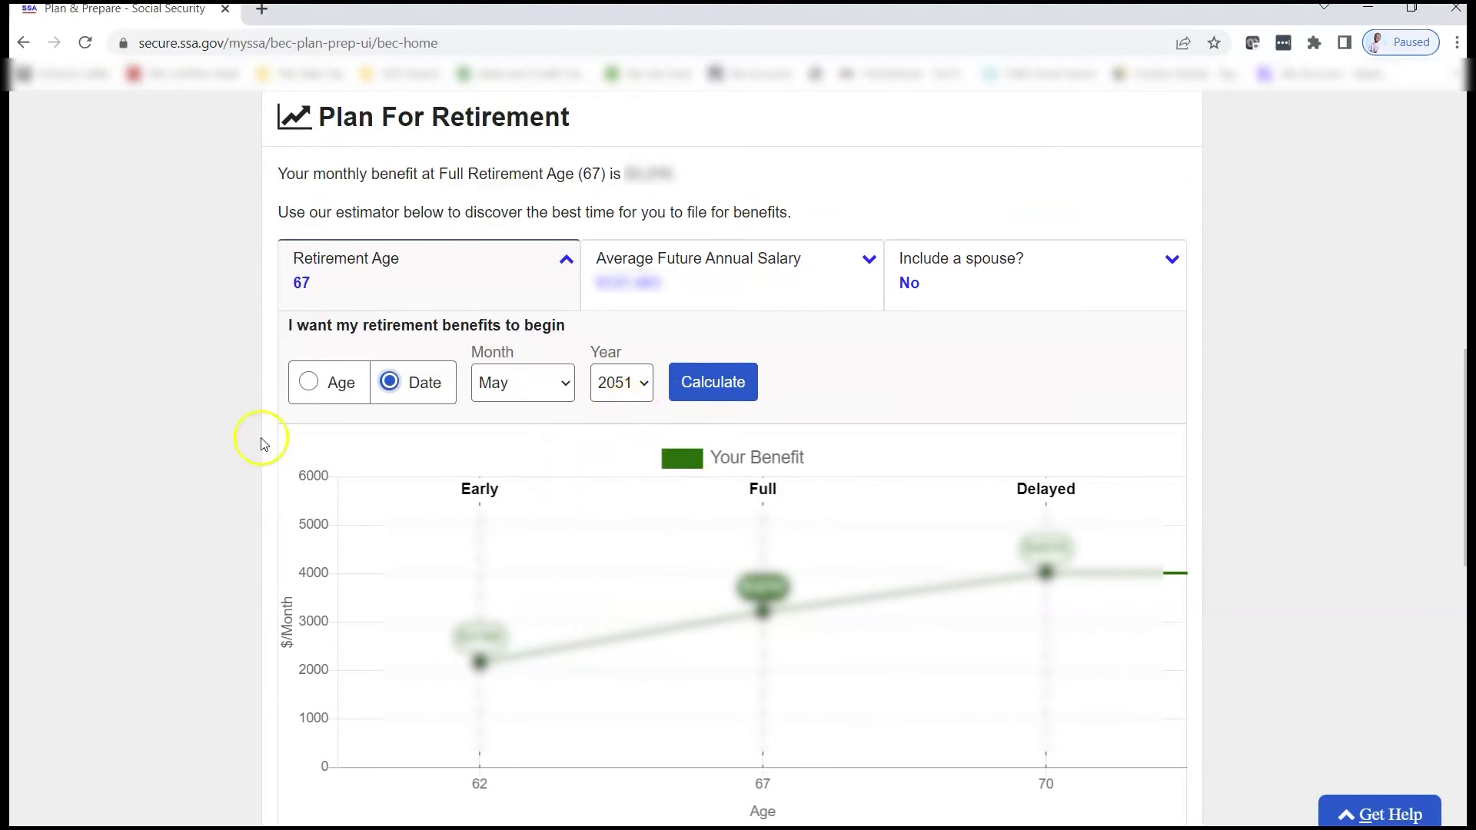
Step: Set the retirement benefits to begin by age at 62 and calculate the estimate
click(308, 382)
scroll(508, 388, down, 1)
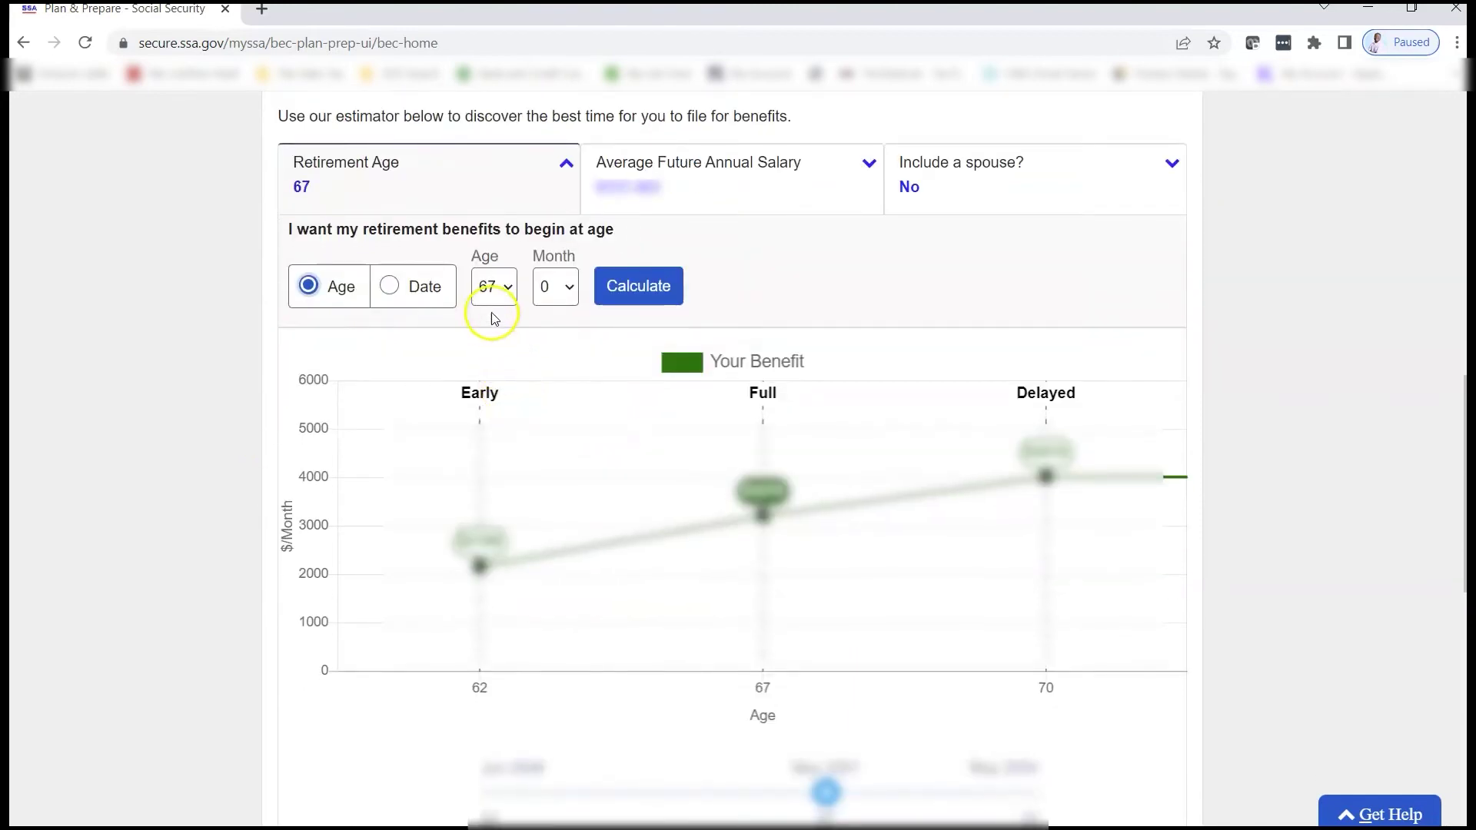
click(495, 287)
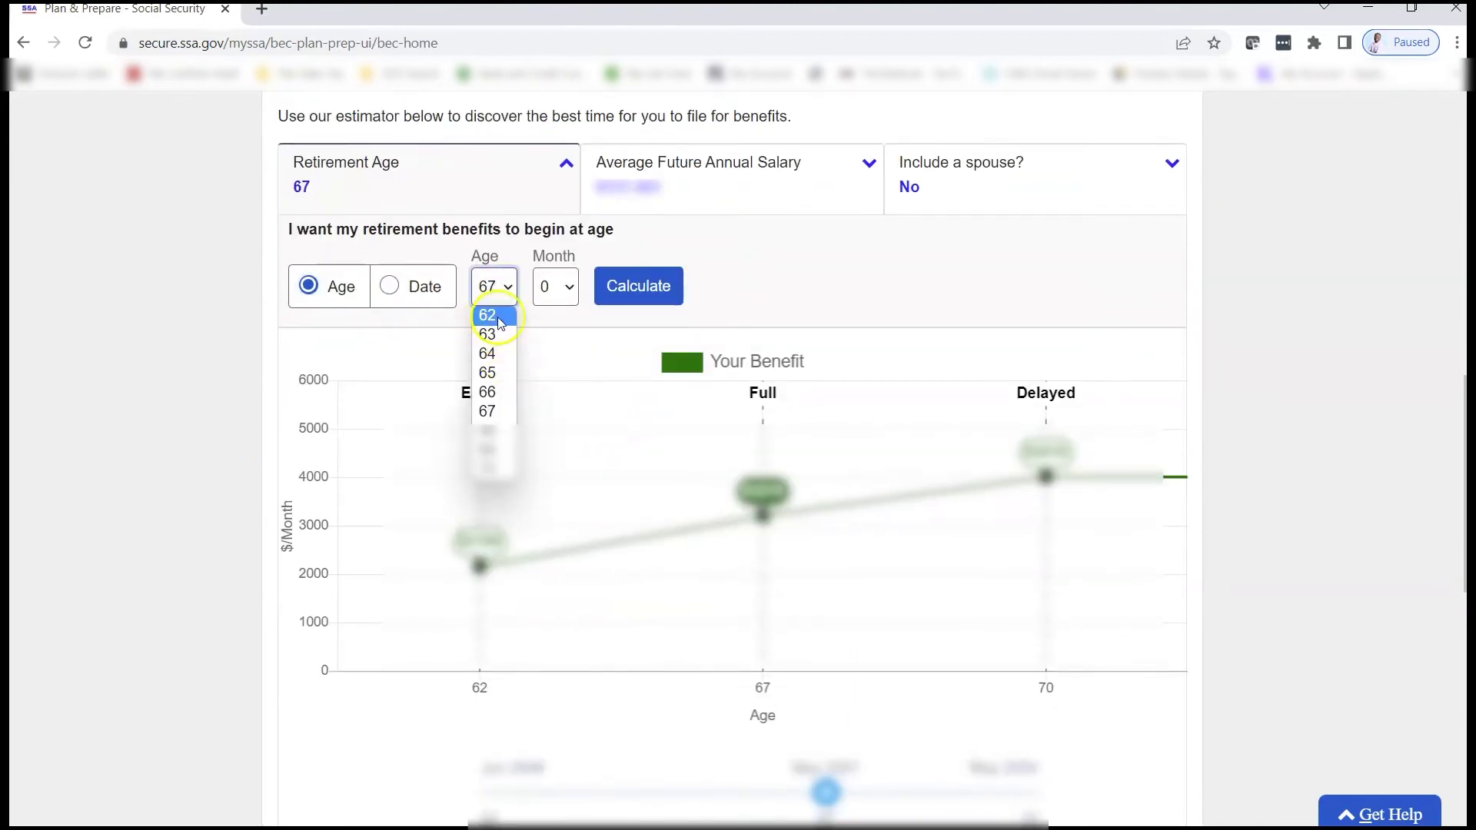
click(489, 319)
scroll(765, 321, up, 1)
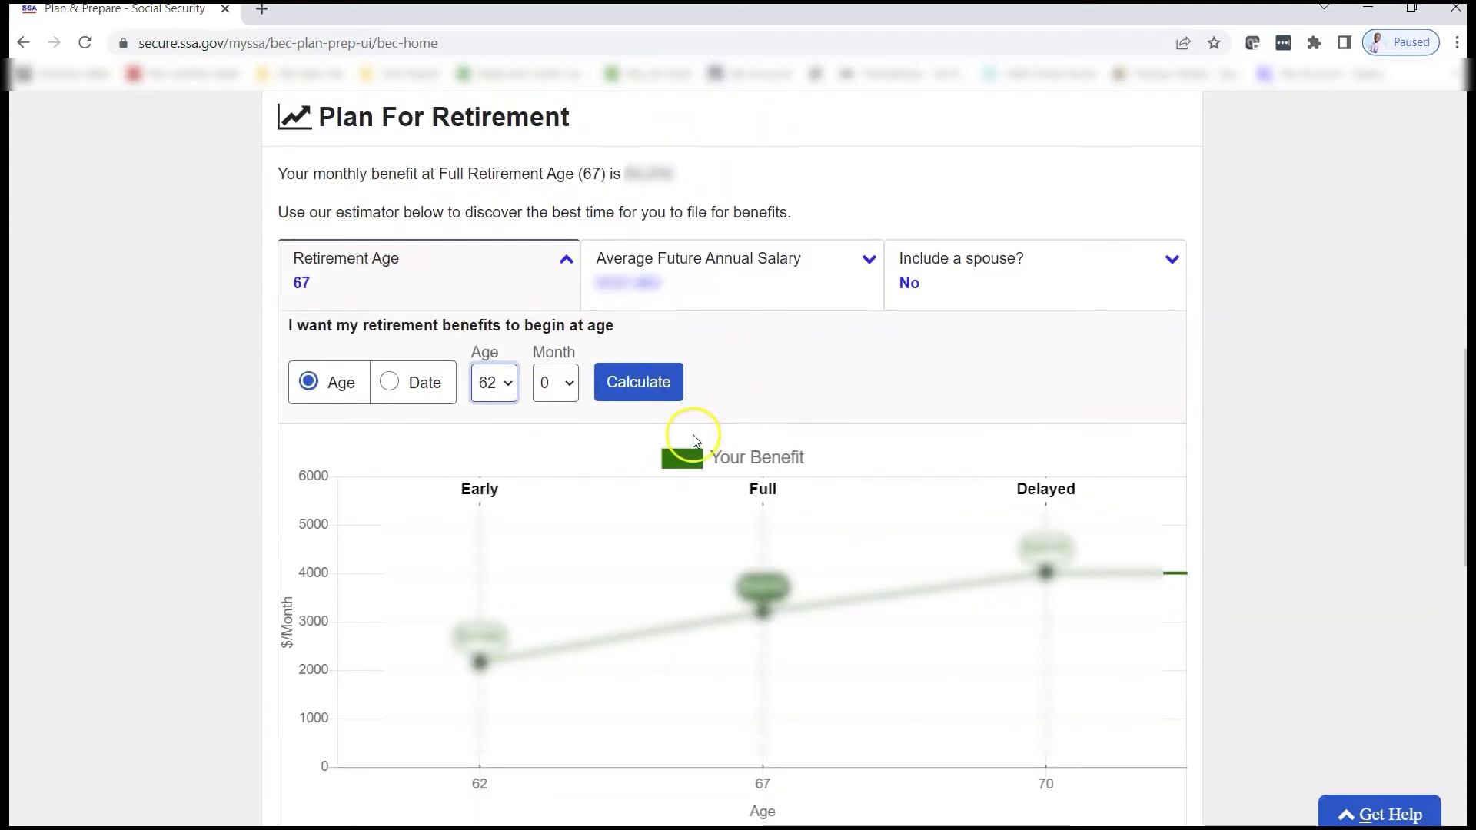
click(647, 383)
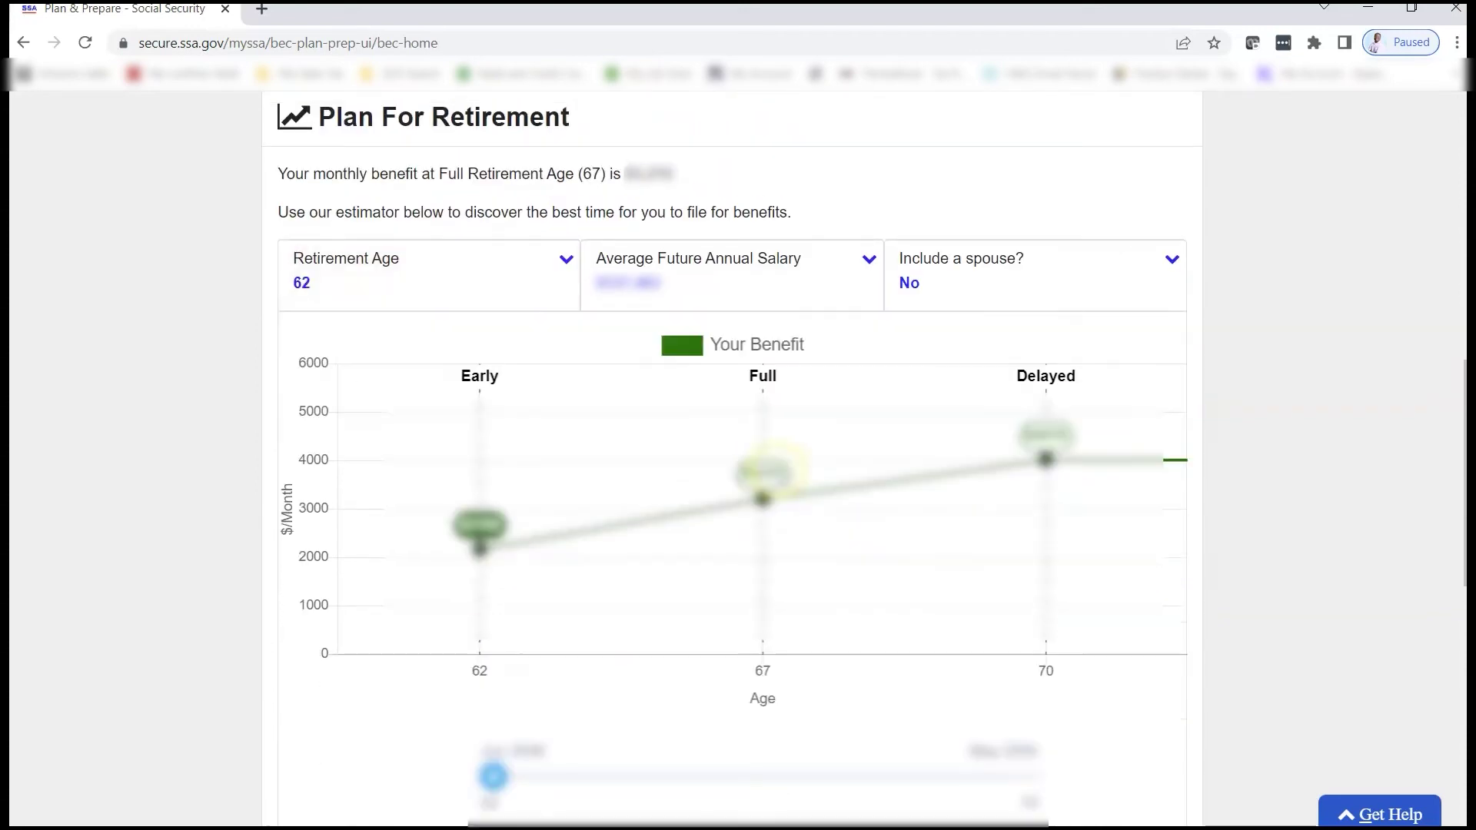
Step: Expand the explanation of retirement estimates and the Estimates Table below the benefit chart
scroll(635, 510, down, 4)
click(335, 684)
scroll(302, 485, down, 2)
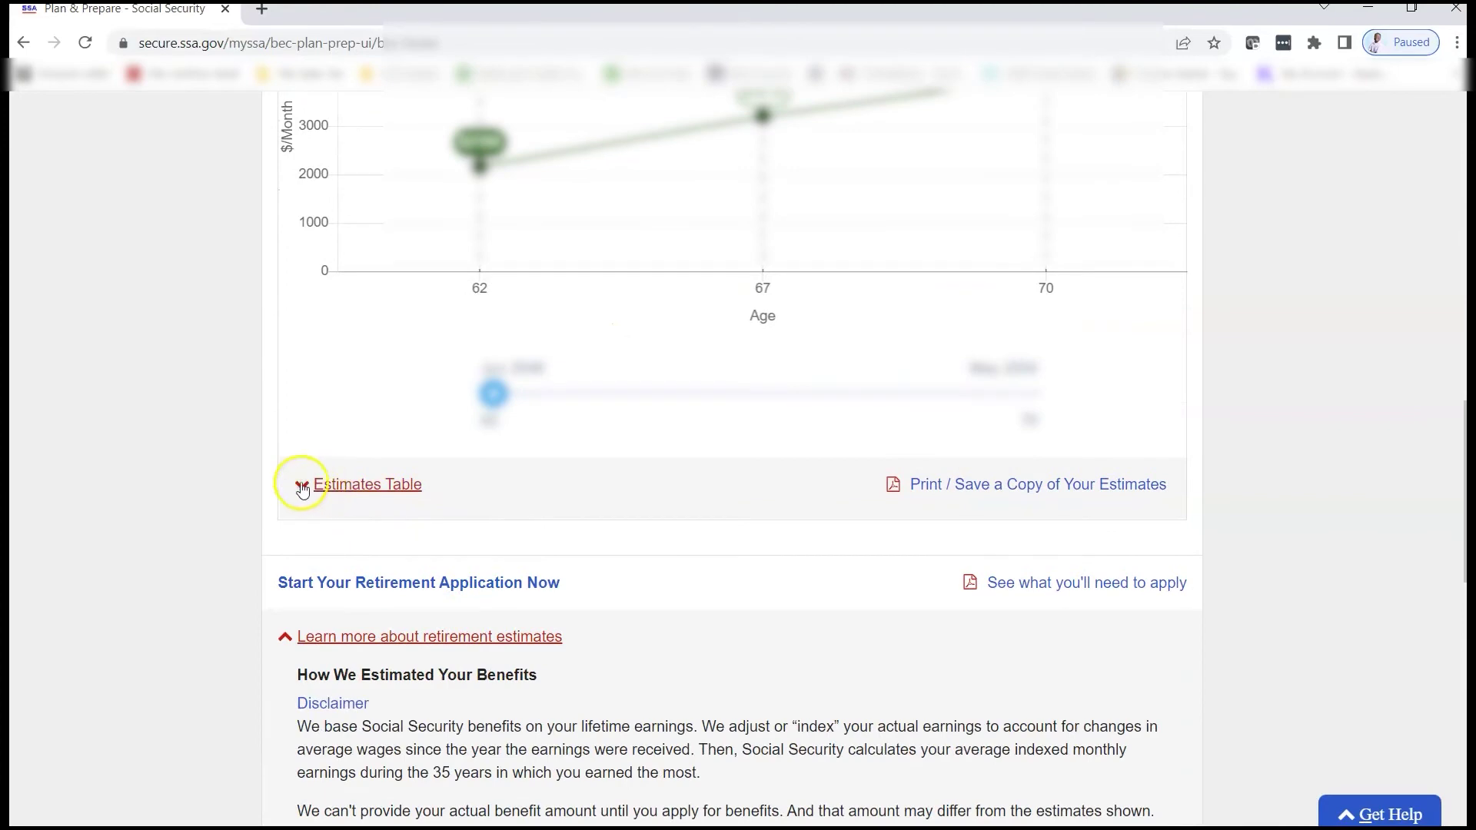
click(303, 484)
scroll(649, 482, up, 2)
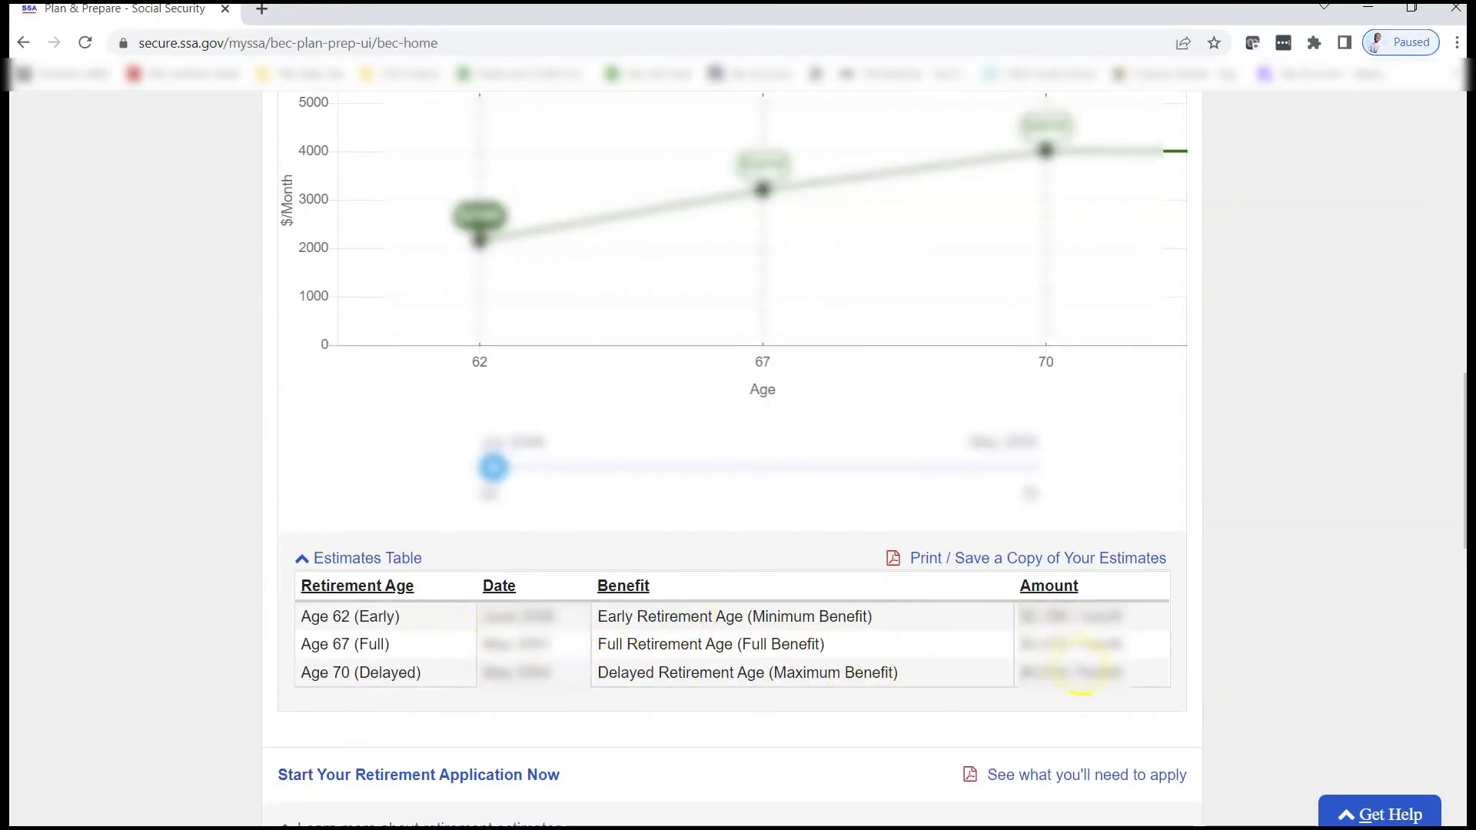
Step: Set the starting age for retirement benefits to 64 and calculate the estimate
scroll(702, 689, up, 3)
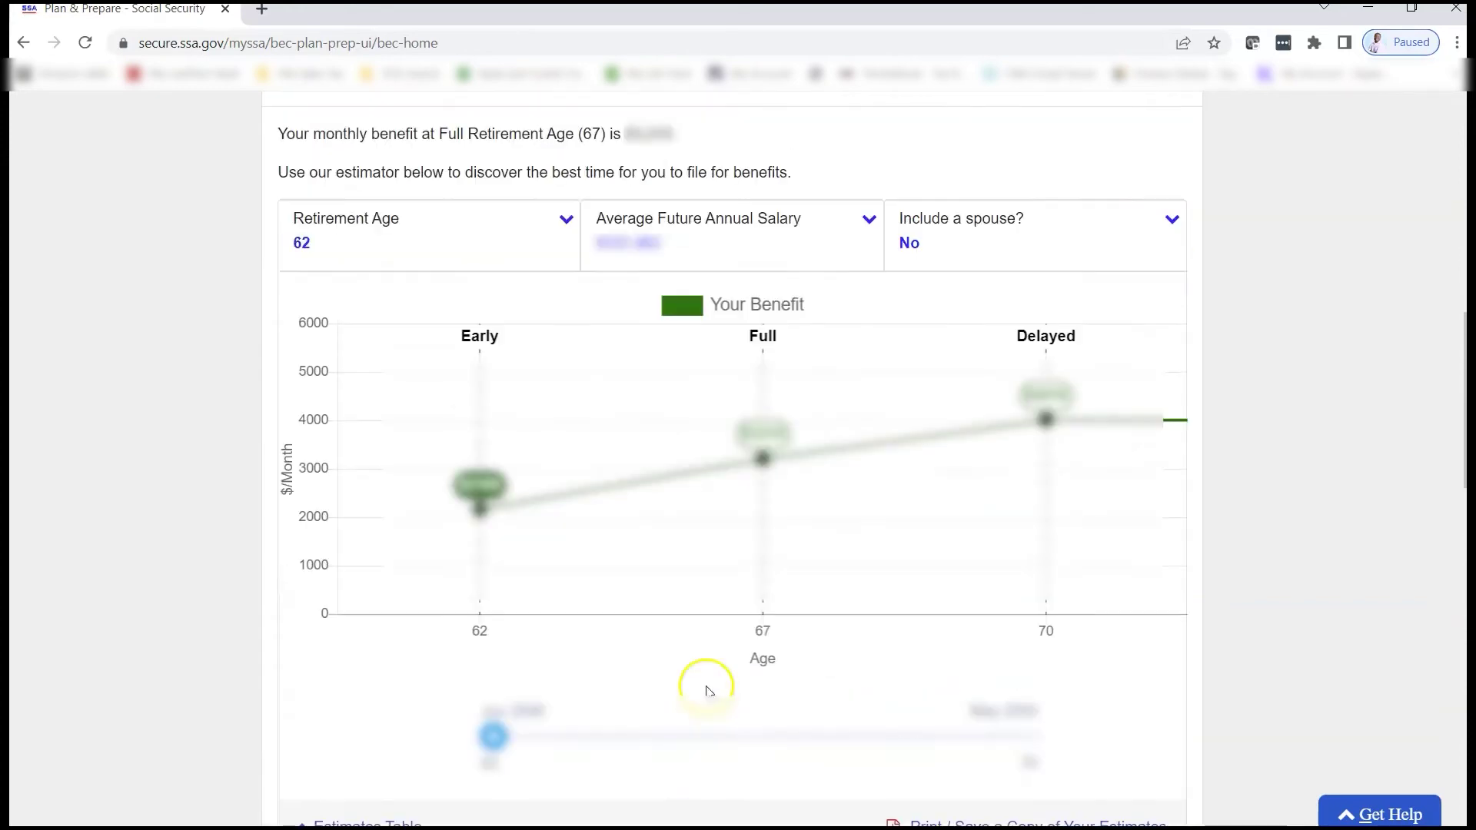
click(442, 253)
click(501, 363)
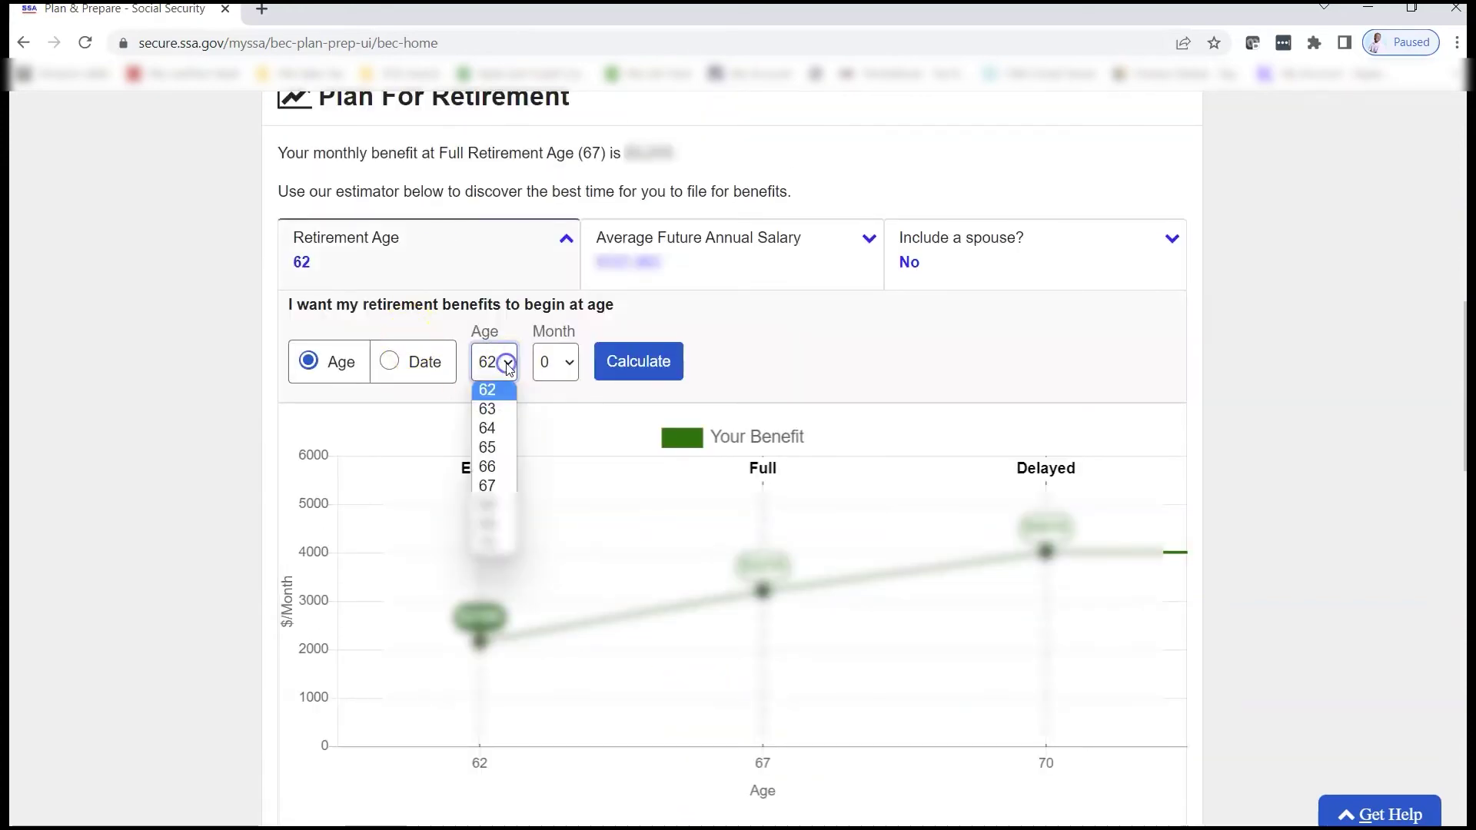
click(488, 428)
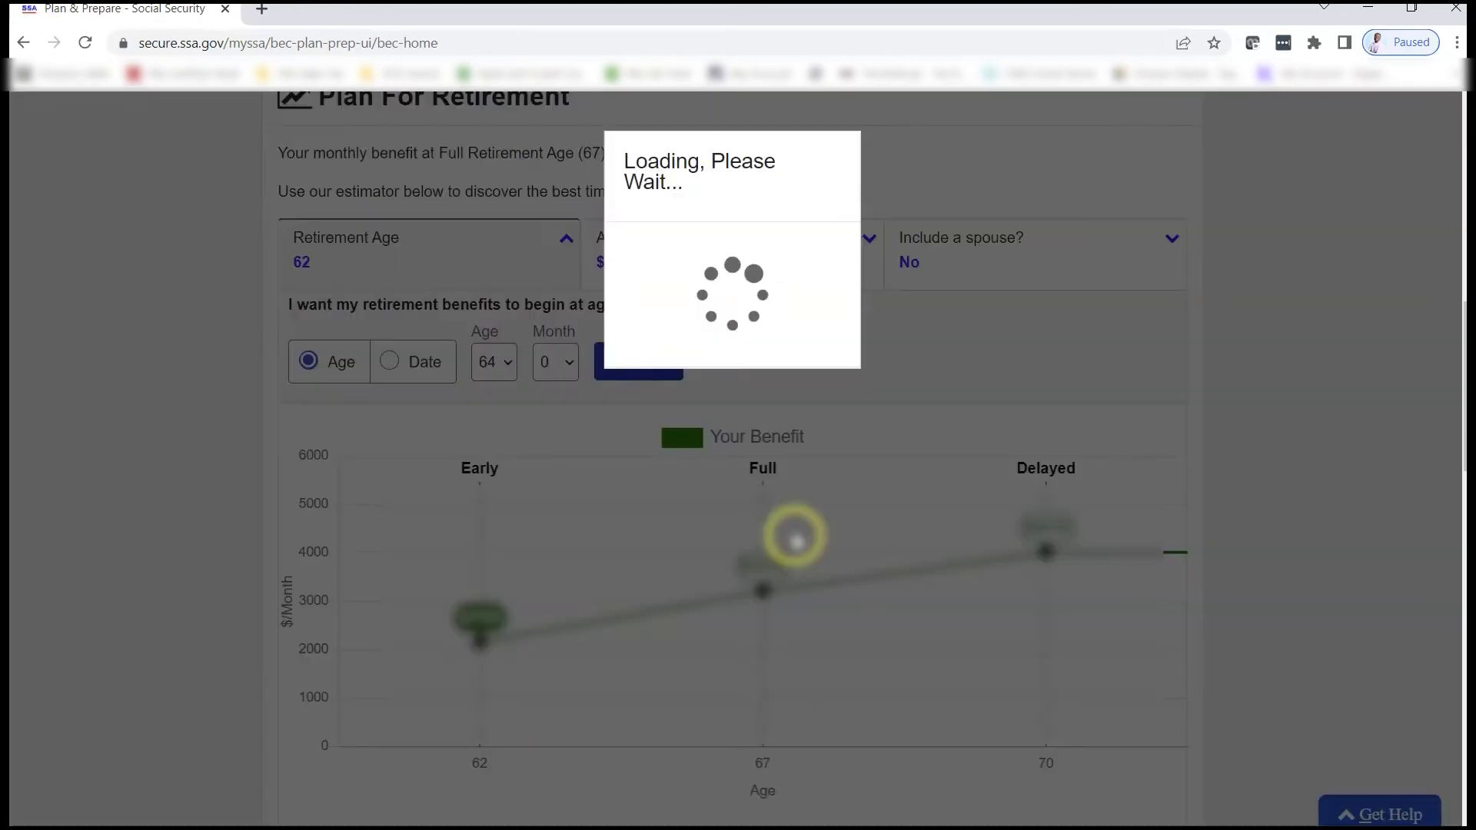
Step: Compare the custom, early, full and delayed retirement rows in the Estimates Table
scroll(593, 521, down, 7)
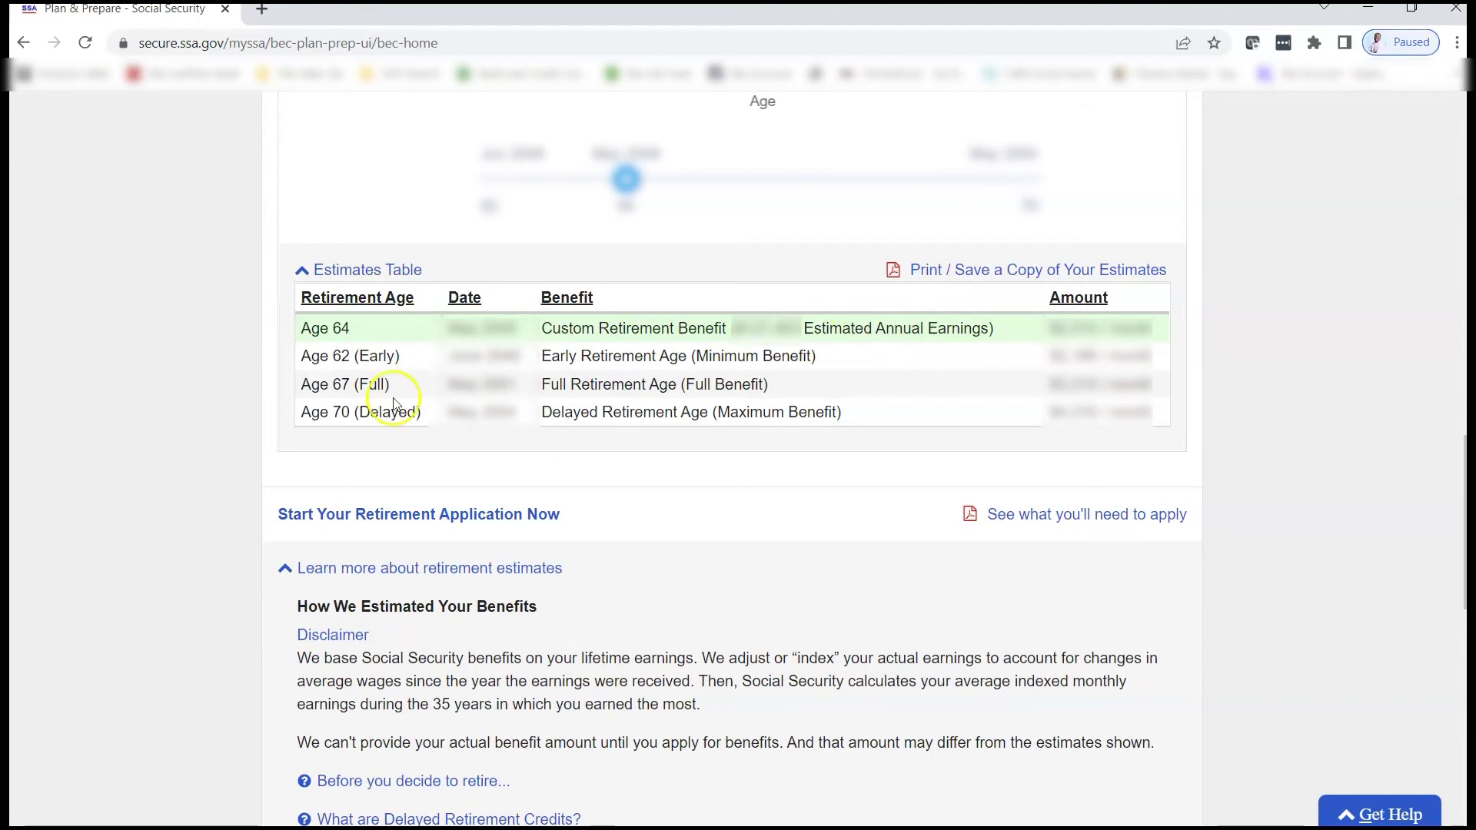
drag(307, 358, 866, 425)
click(861, 419)
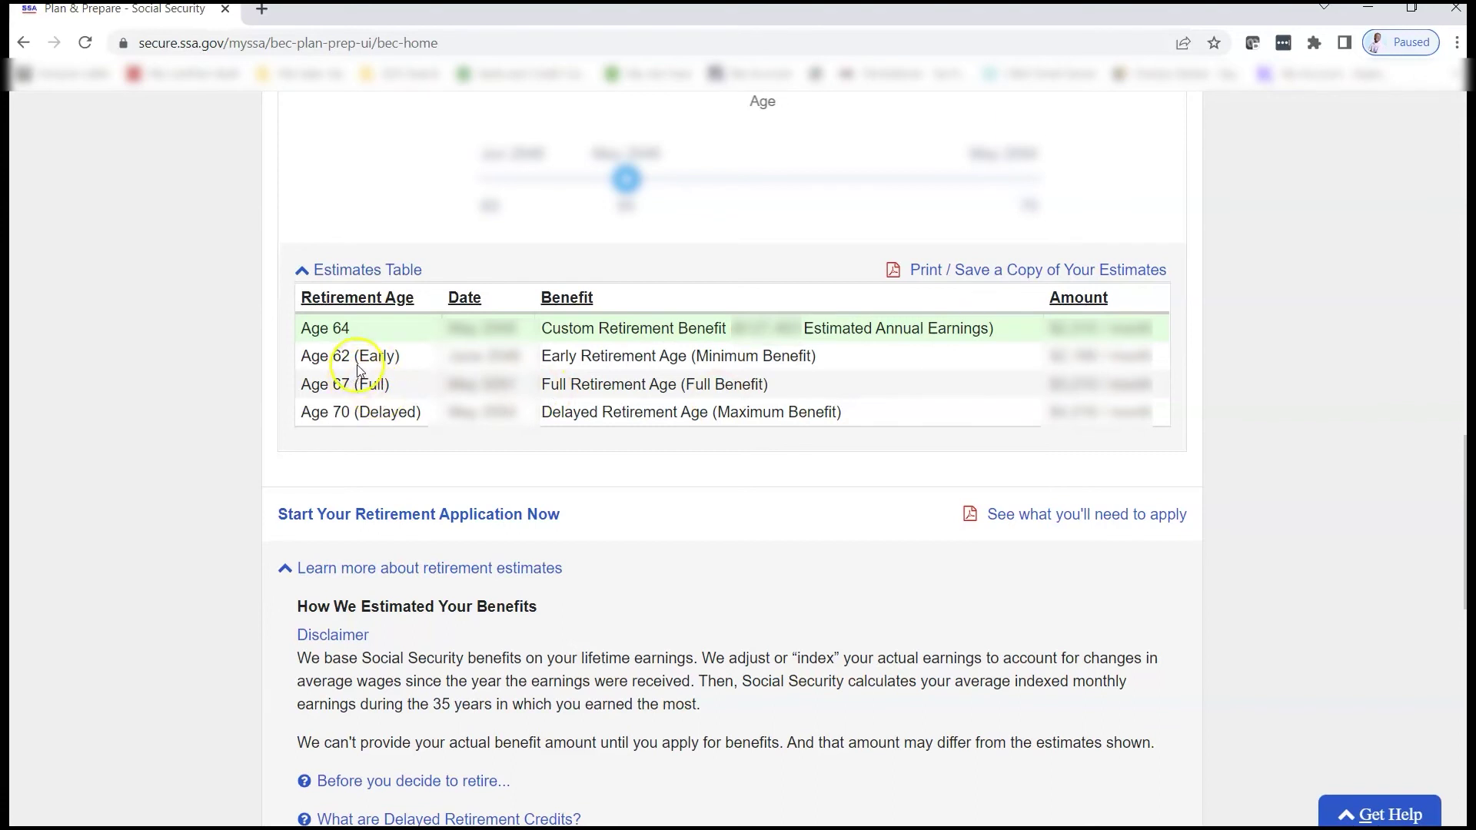
drag(301, 357, 674, 412)
click(382, 357)
Step: Reopen the Retirement Age settings and choose to start the retirement benefits by date
scroll(579, 453, up, 10)
click(352, 546)
scroll(421, 254, down, 4)
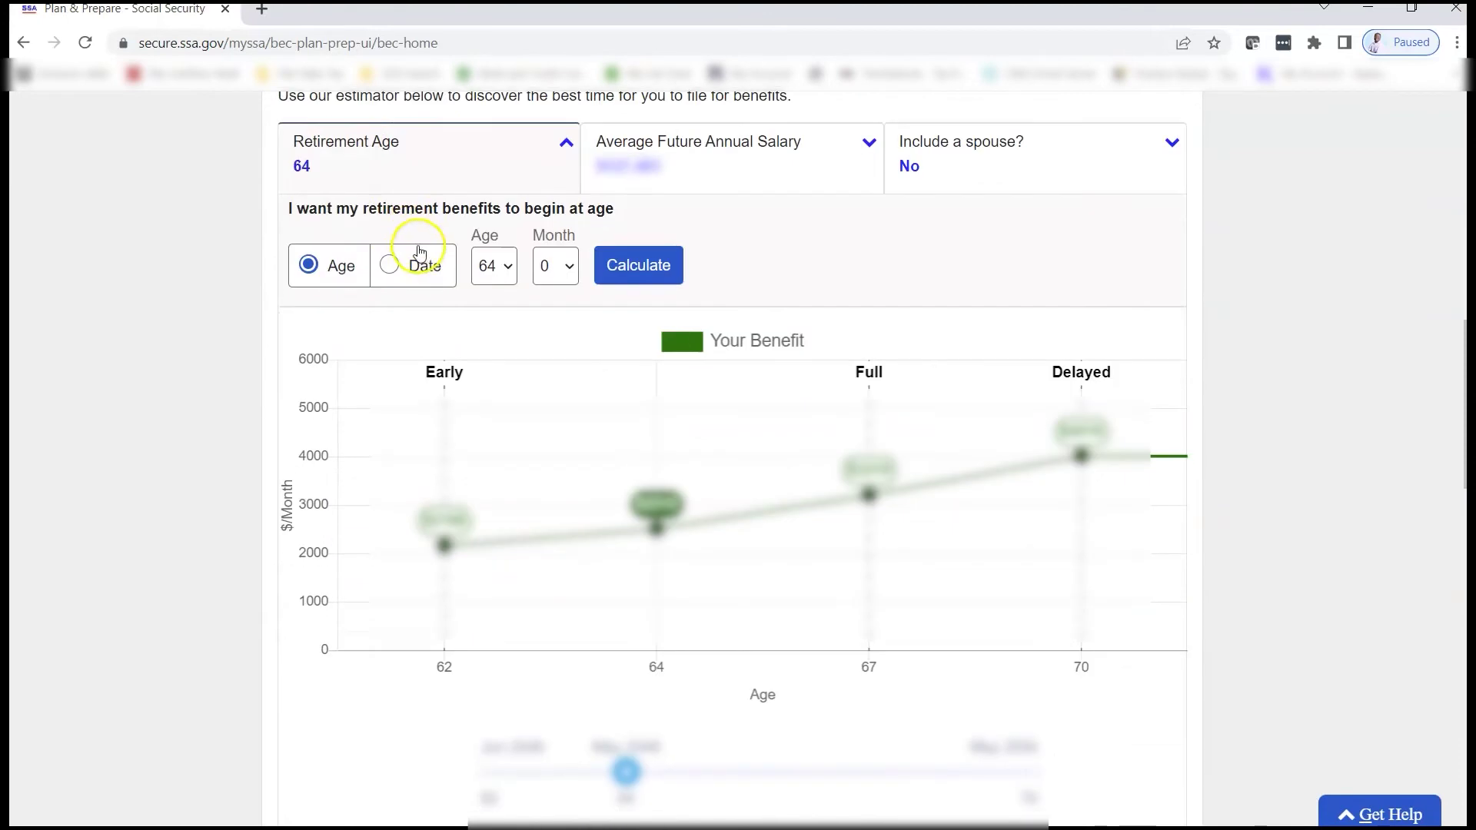
scroll(467, 402, up, 2)
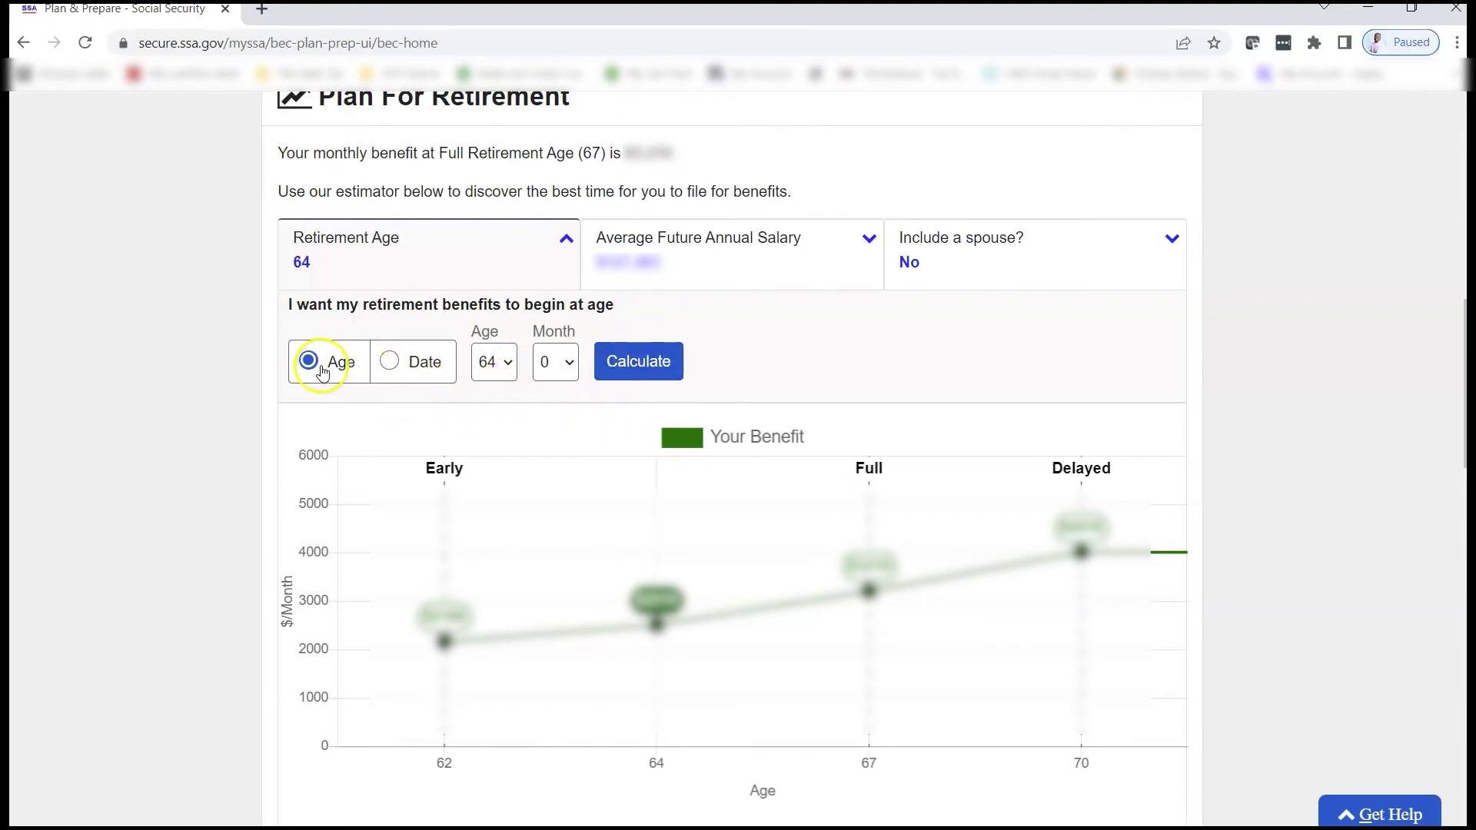
click(389, 363)
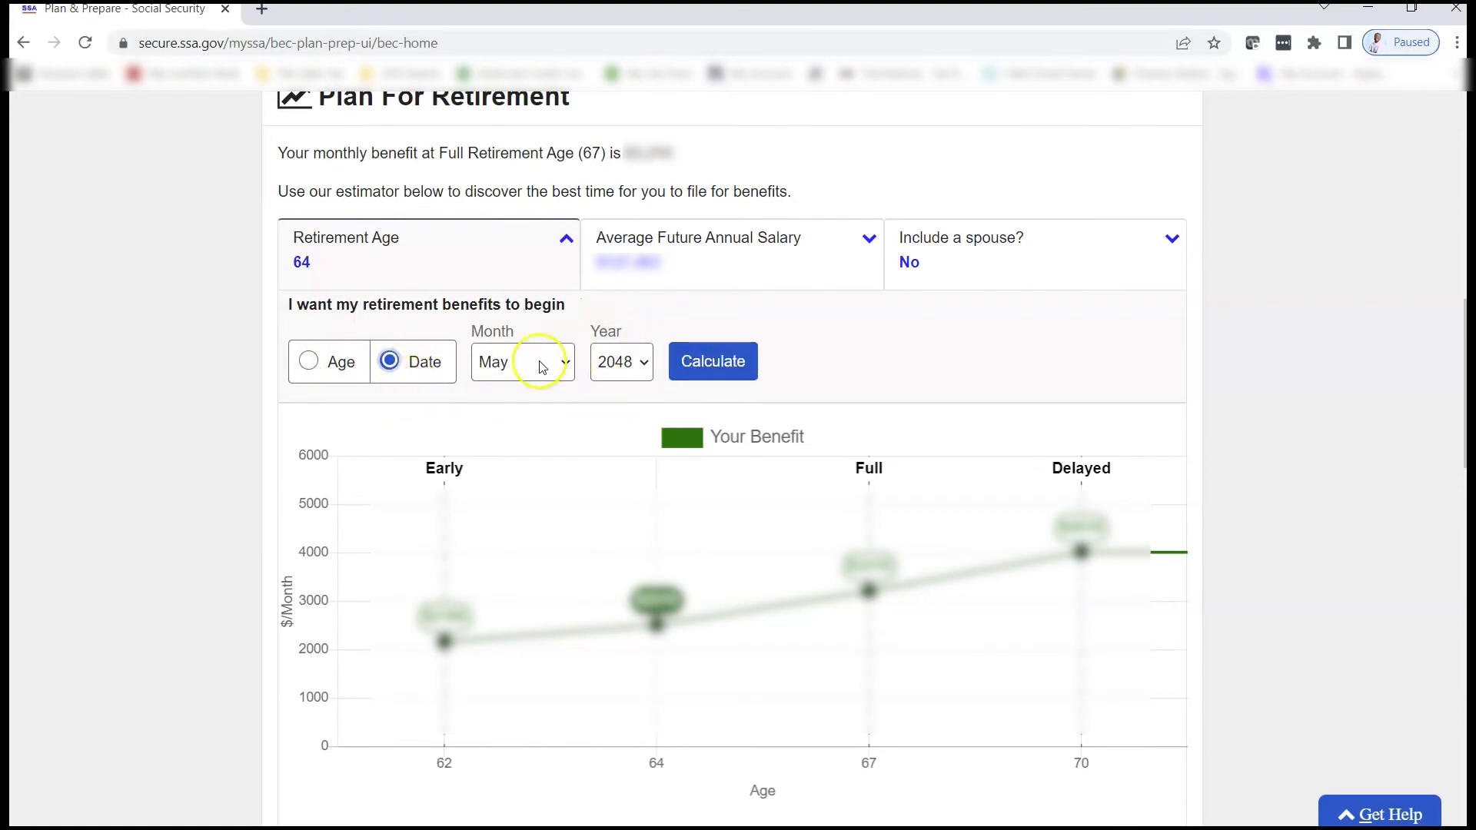
Step: Open the Average Future Annual Salary settings and select the anticipated yearly earnings amount
scroll(676, 455, down, 5)
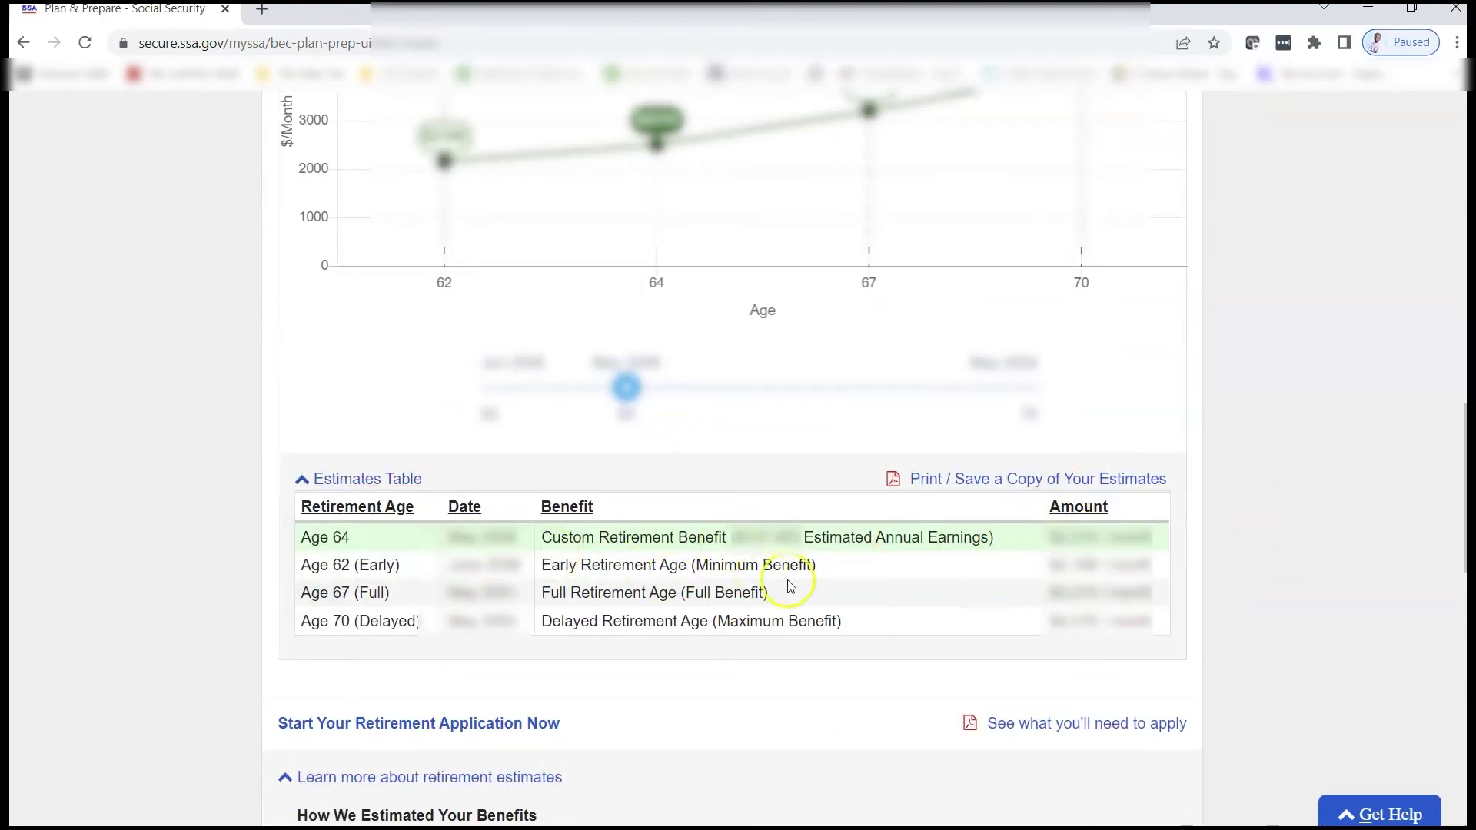
scroll(784, 588, up, 6)
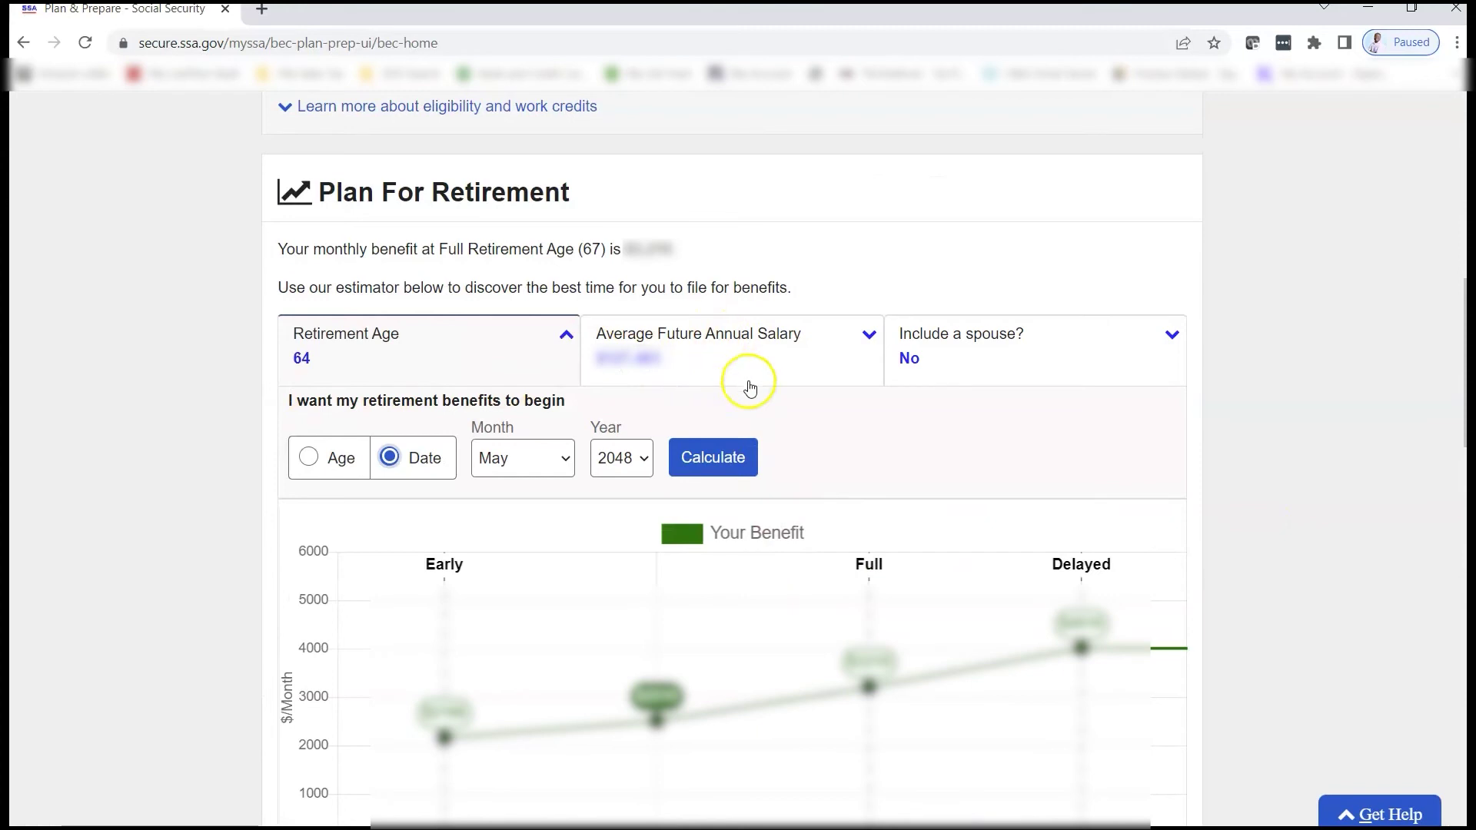
click(740, 336)
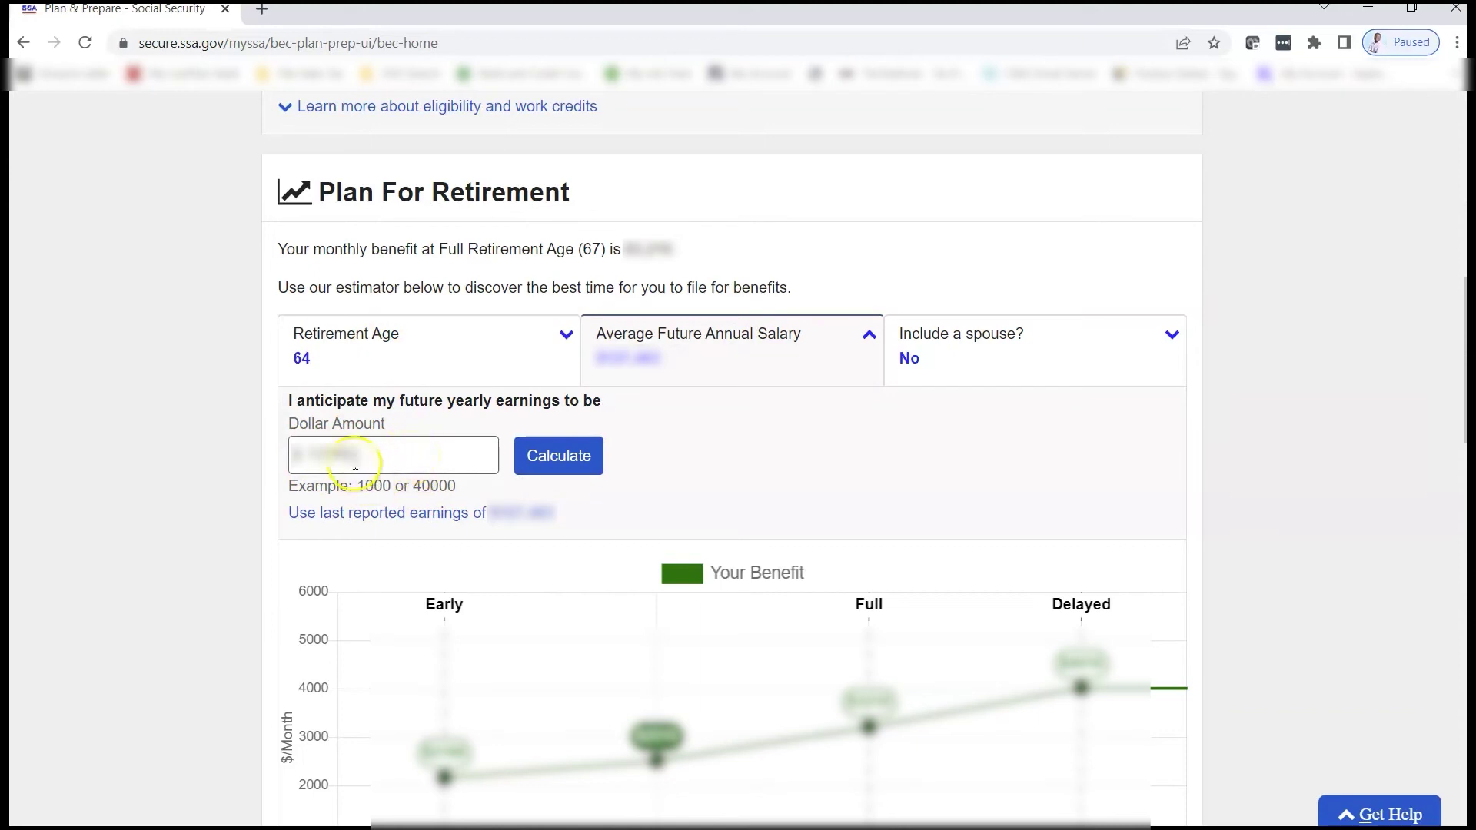
click(413, 456)
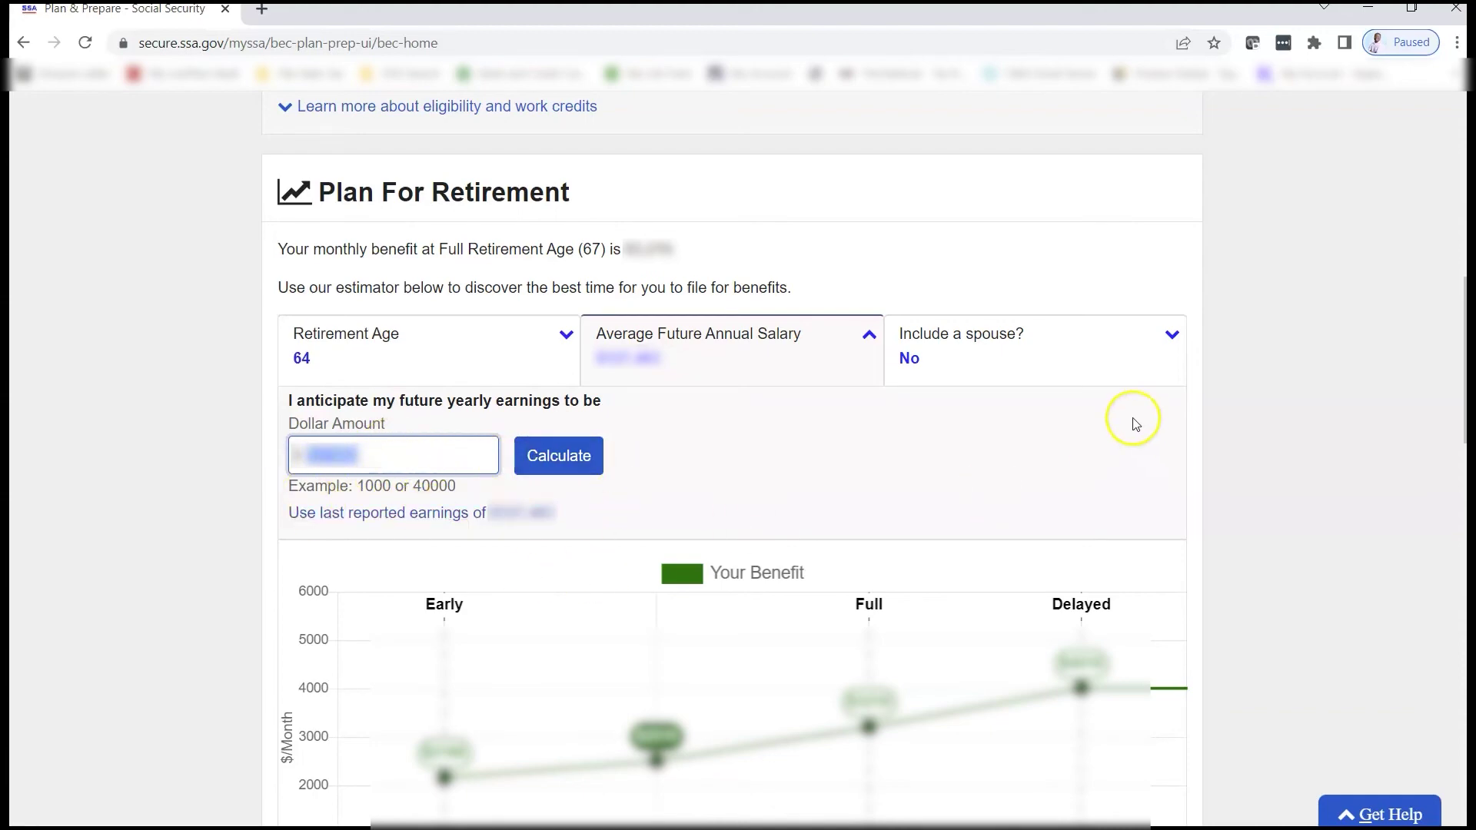
Step: Open the spouse settings and review the benefit starting age and the spouse's Primary Insurance Amount (PIA) field
click(1084, 335)
scroll(607, 468, down, 3)
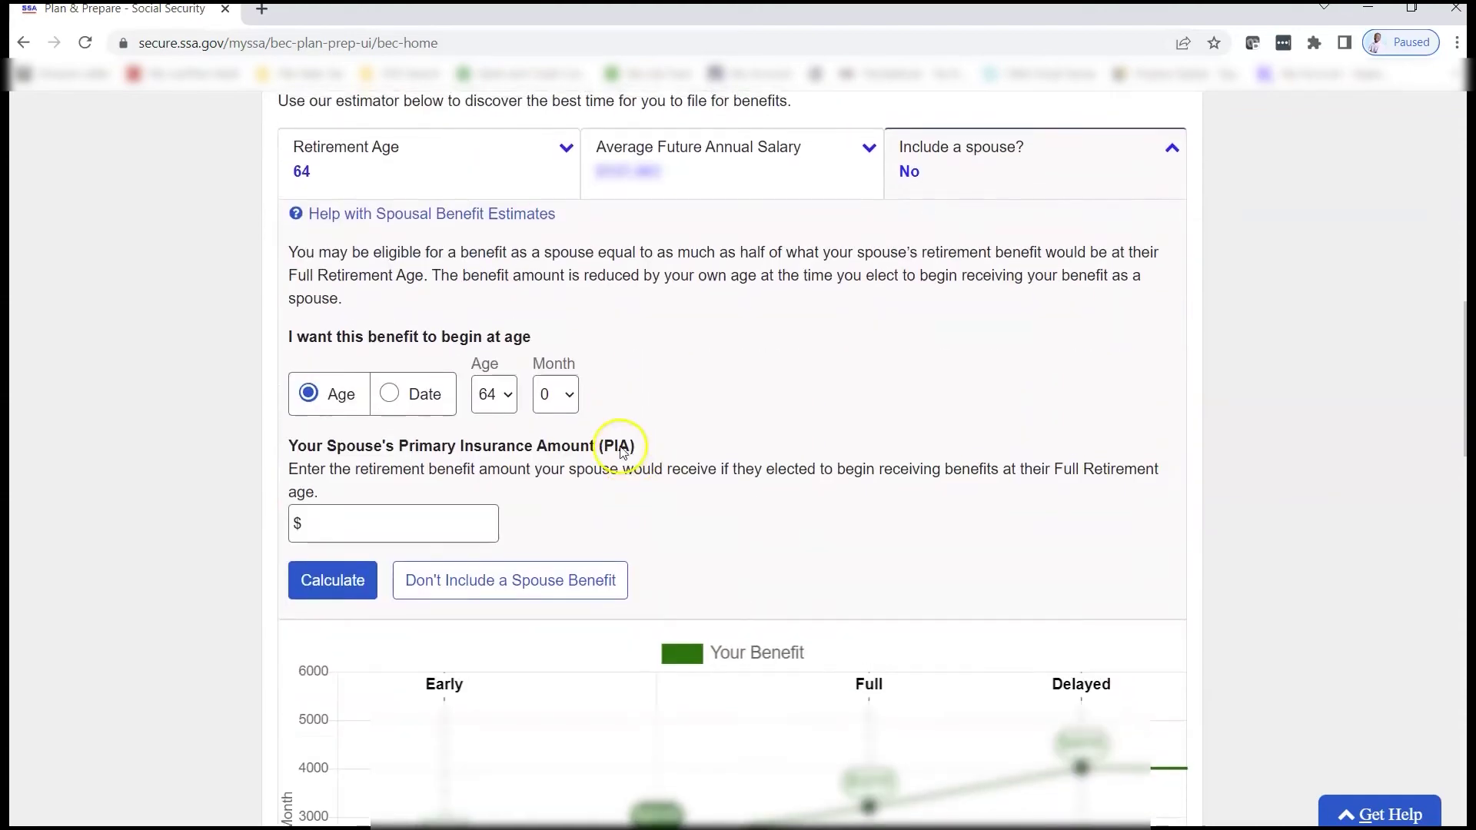
scroll(630, 454, up, 1)
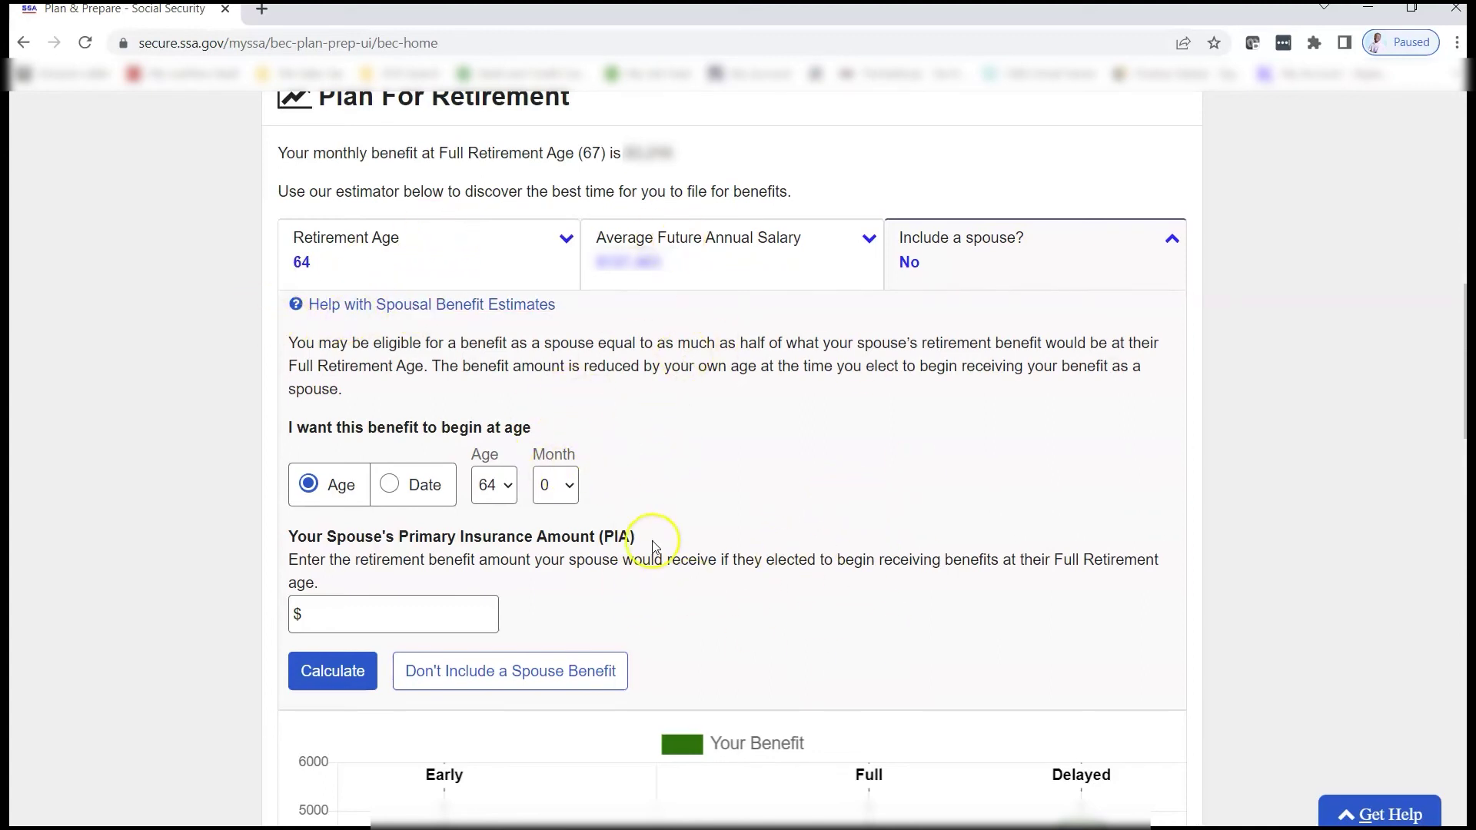
Step: Read how the benefits are estimated, including the Windfall Elimination Provision and Government Pension Offset explanations
scroll(552, 498, down, 12)
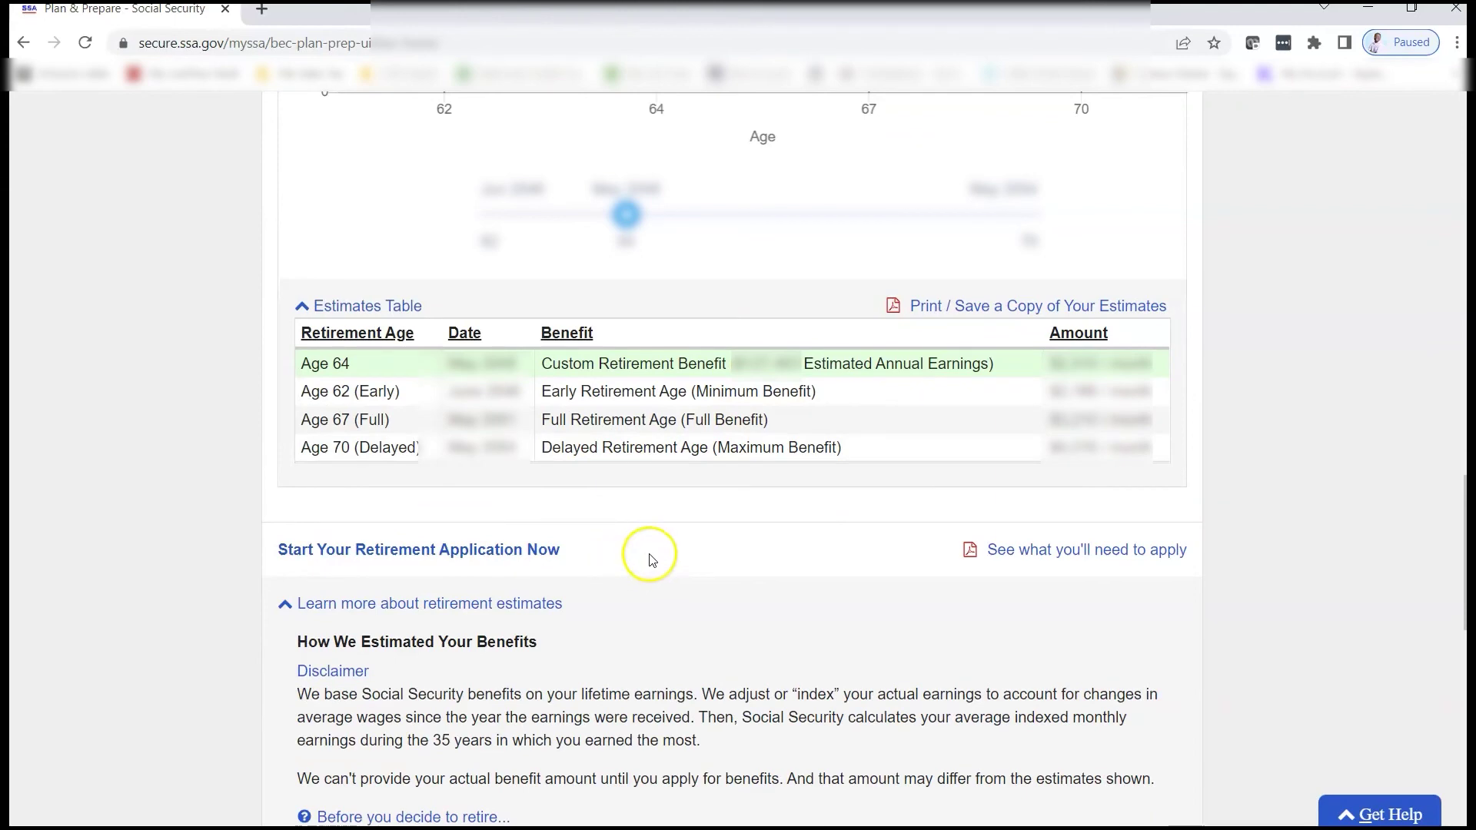
scroll(429, 555, down, 5)
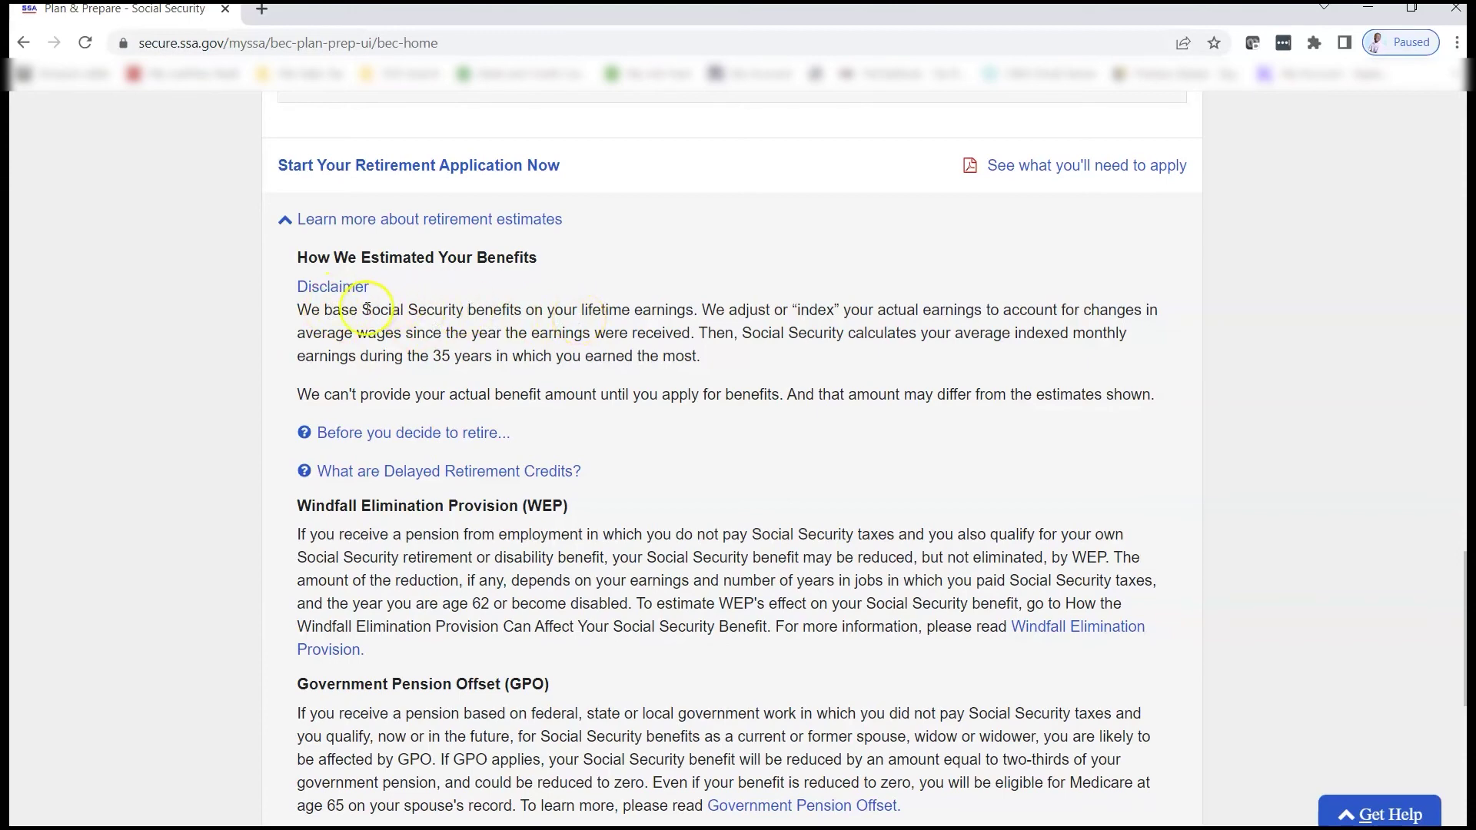
drag(434, 309, 581, 380)
click(629, 499)
scroll(626, 494, down, 3)
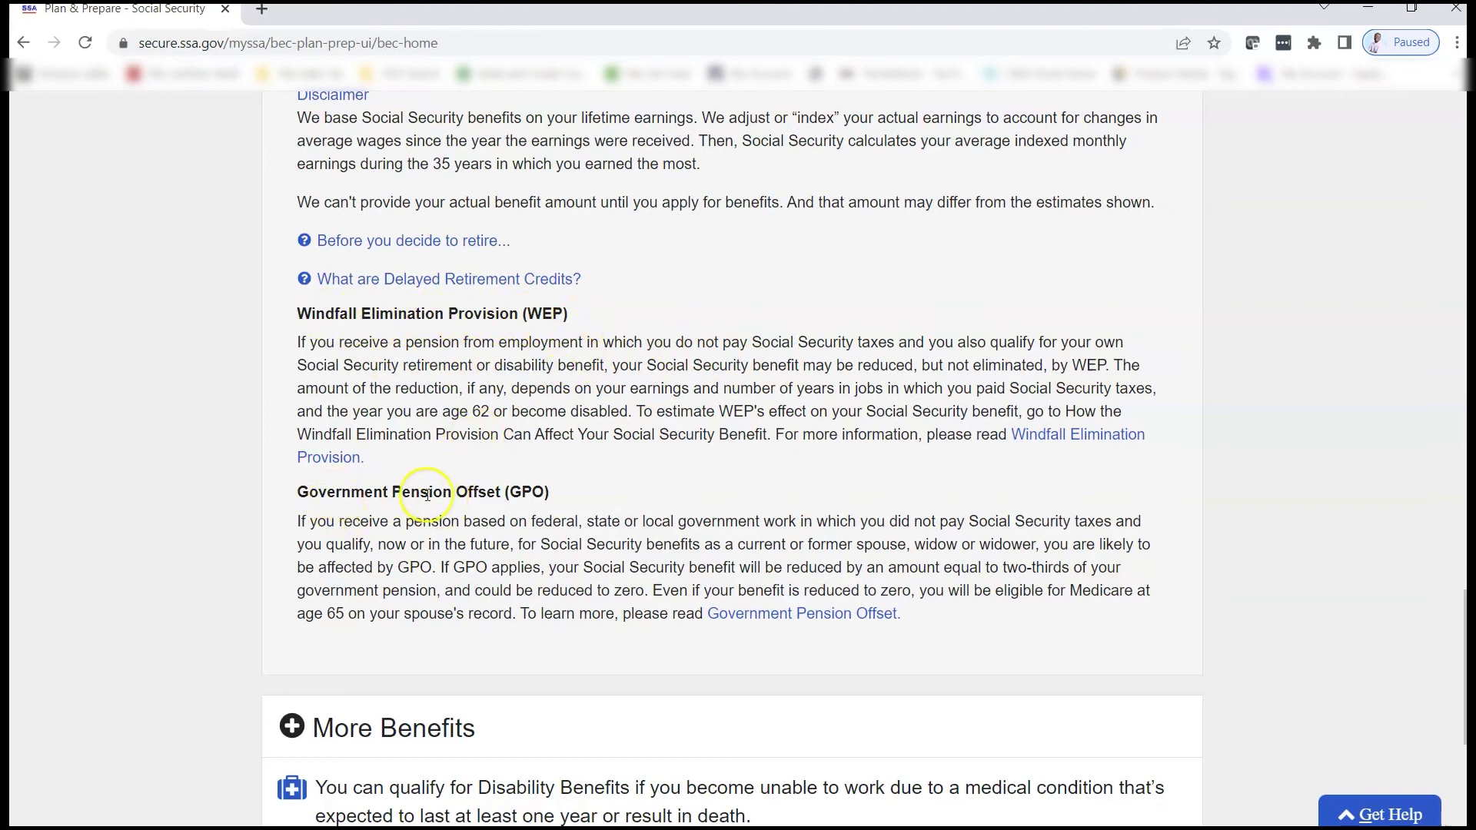
scroll(573, 517, down, 1)
Step: Return to the Plan For Retirement estimator and review its spousal benefit eligibility text and input fields
scroll(553, 462, up, 13)
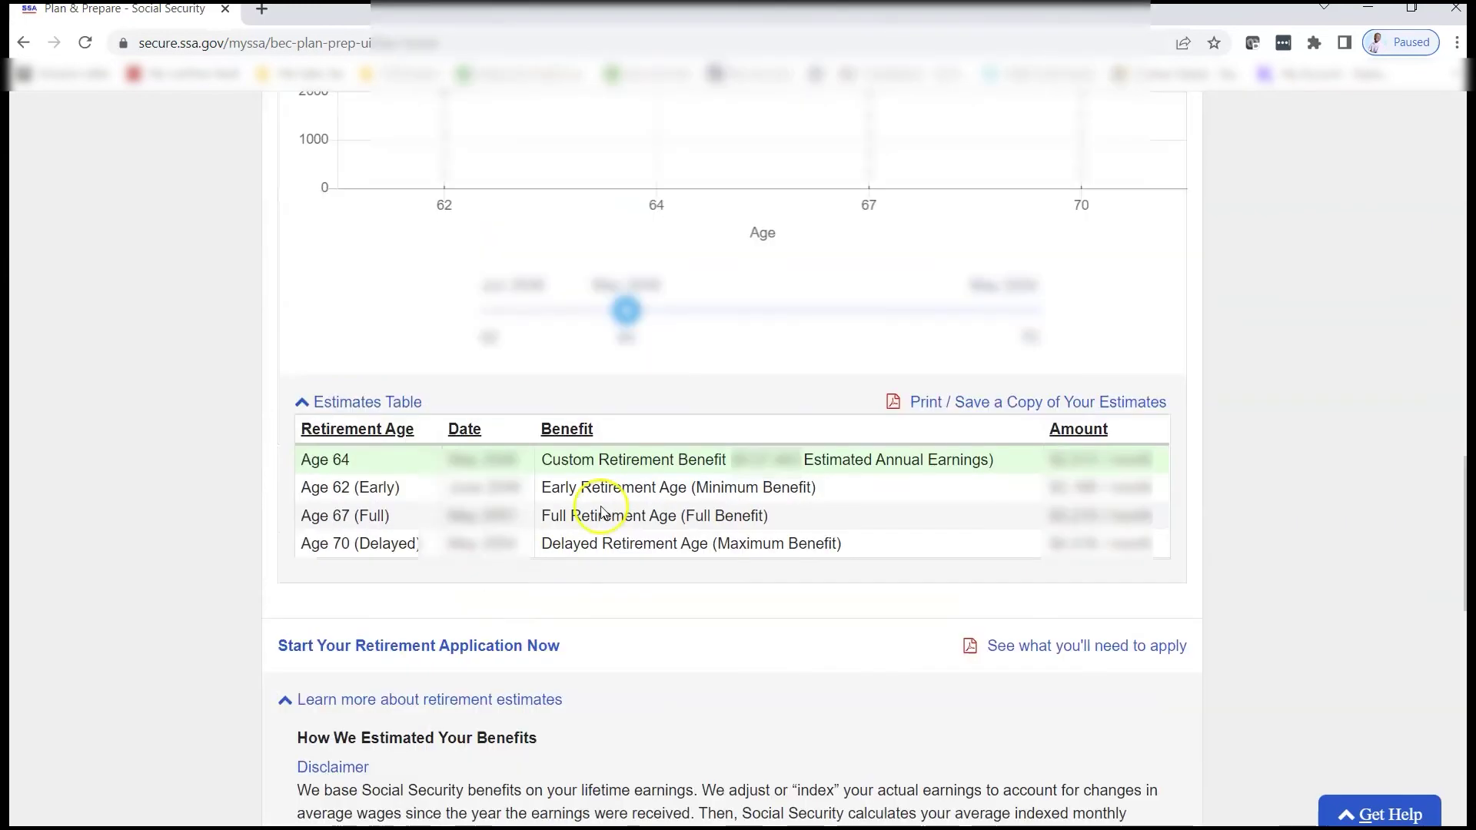
scroll(584, 461, up, 5)
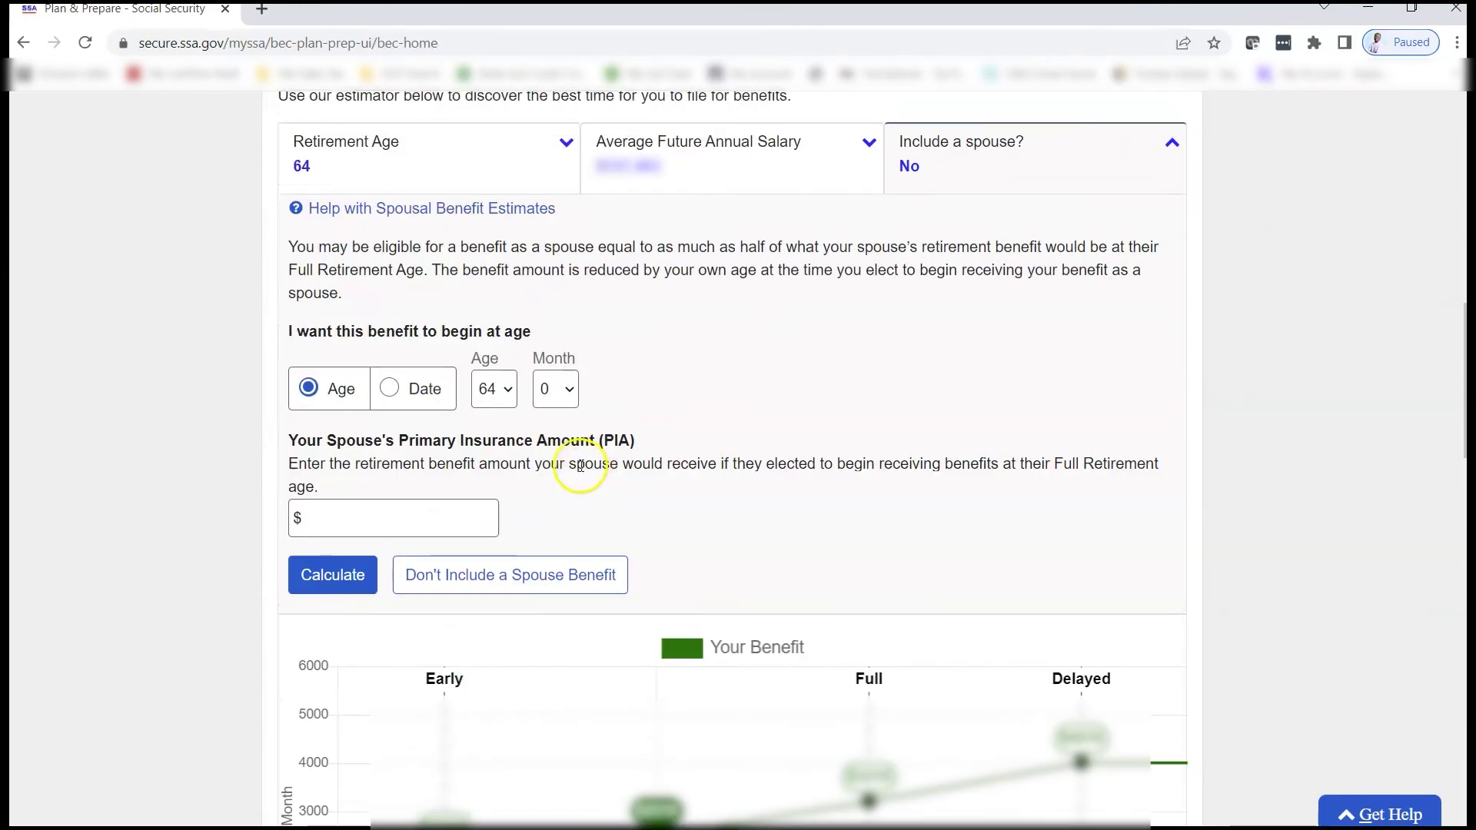
scroll(628, 350, up, 1)
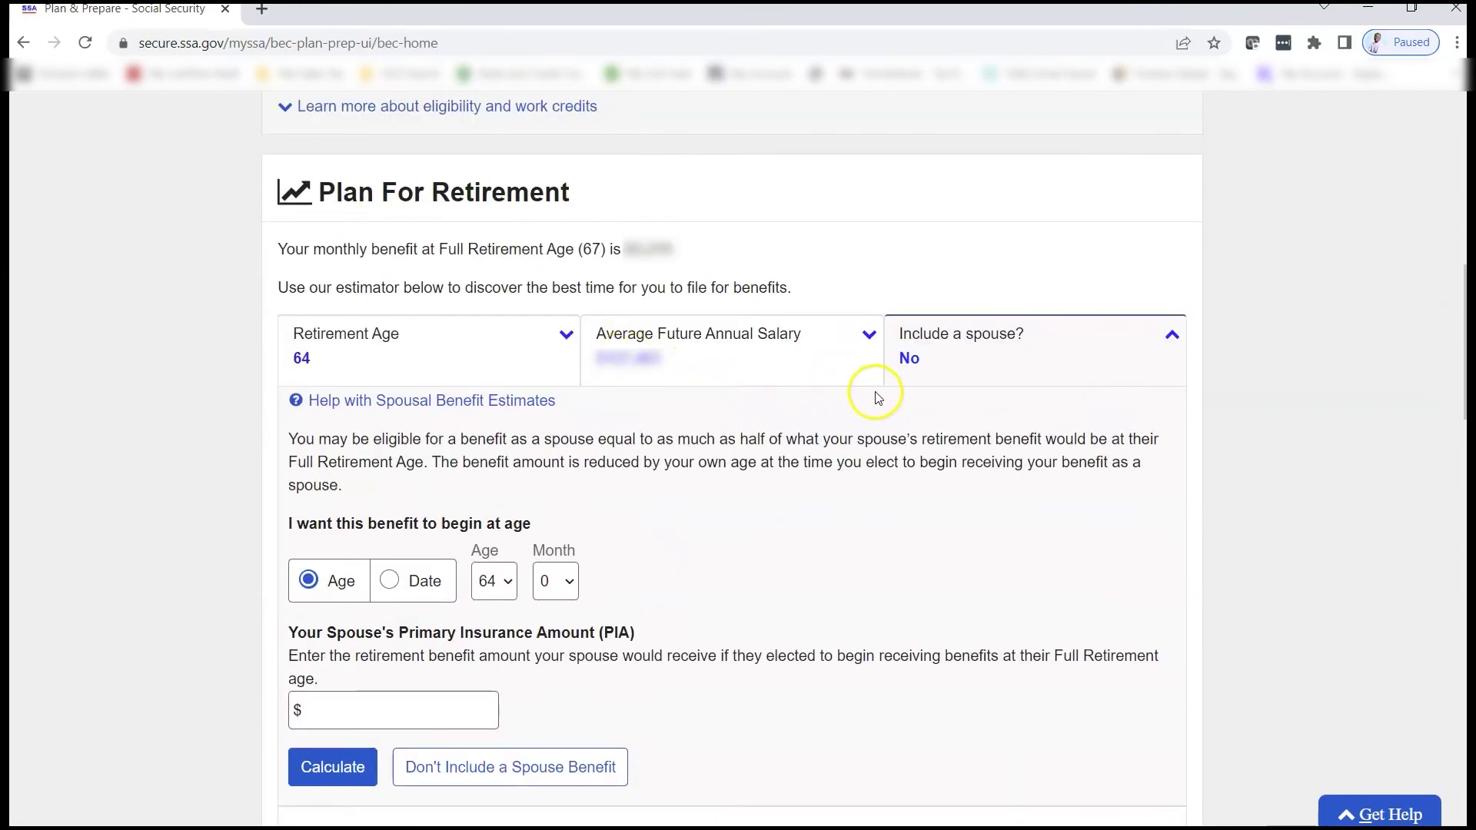
scroll(538, 404, down, 1)
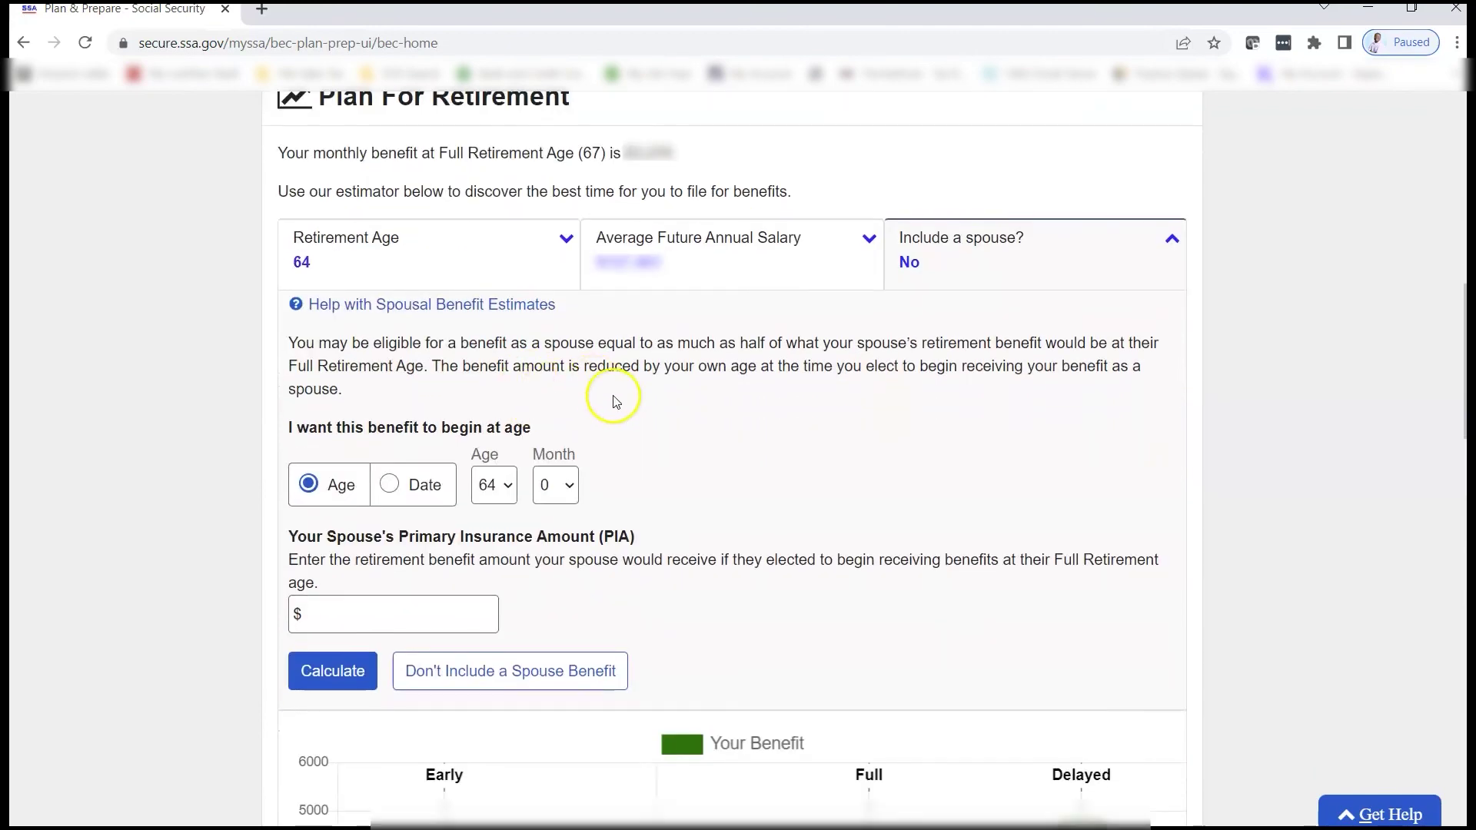
scroll(612, 394, up, 1)
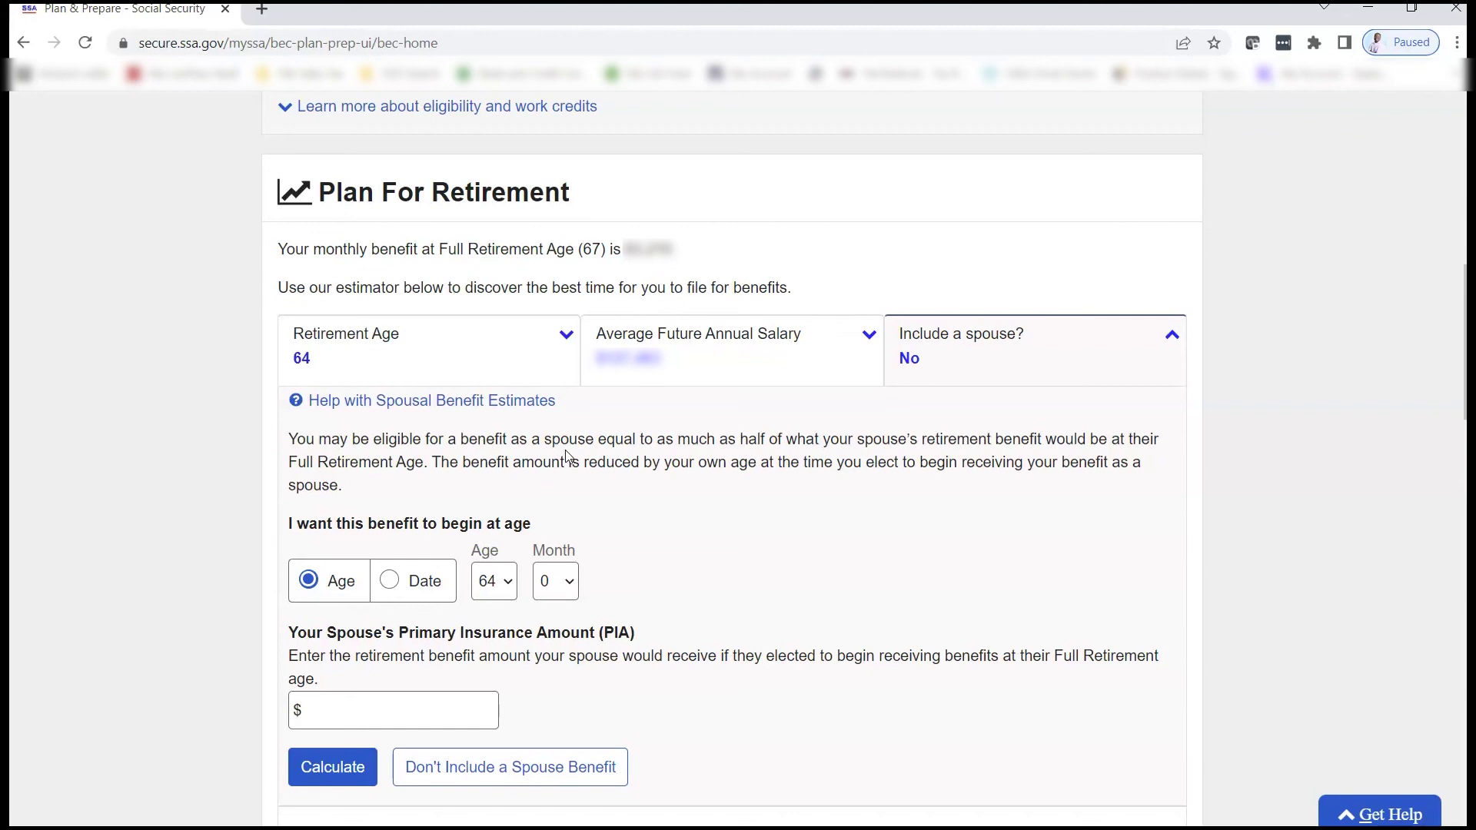
scroll(695, 389, up, 7)
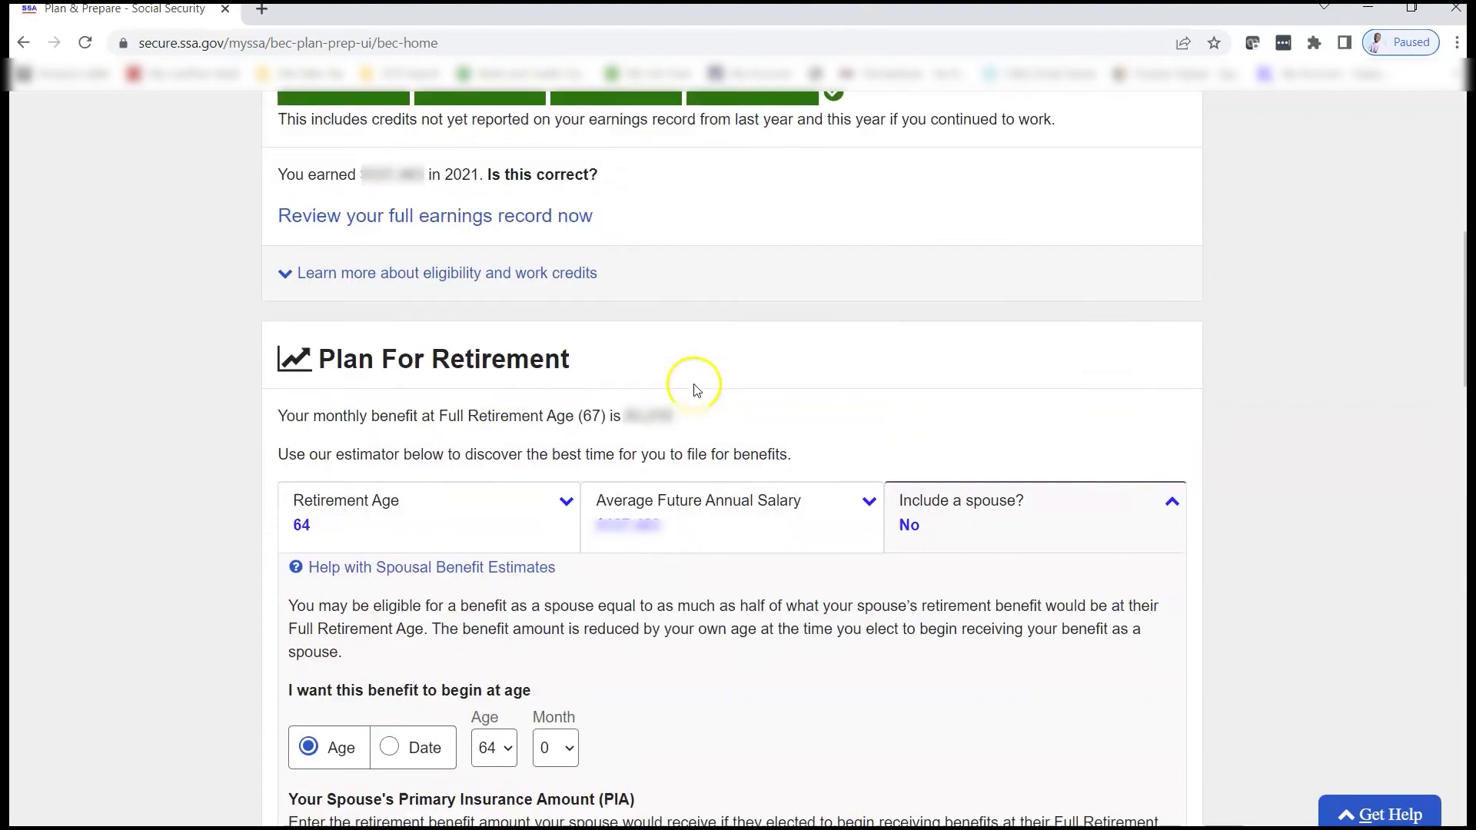
scroll(696, 492, down, 10)
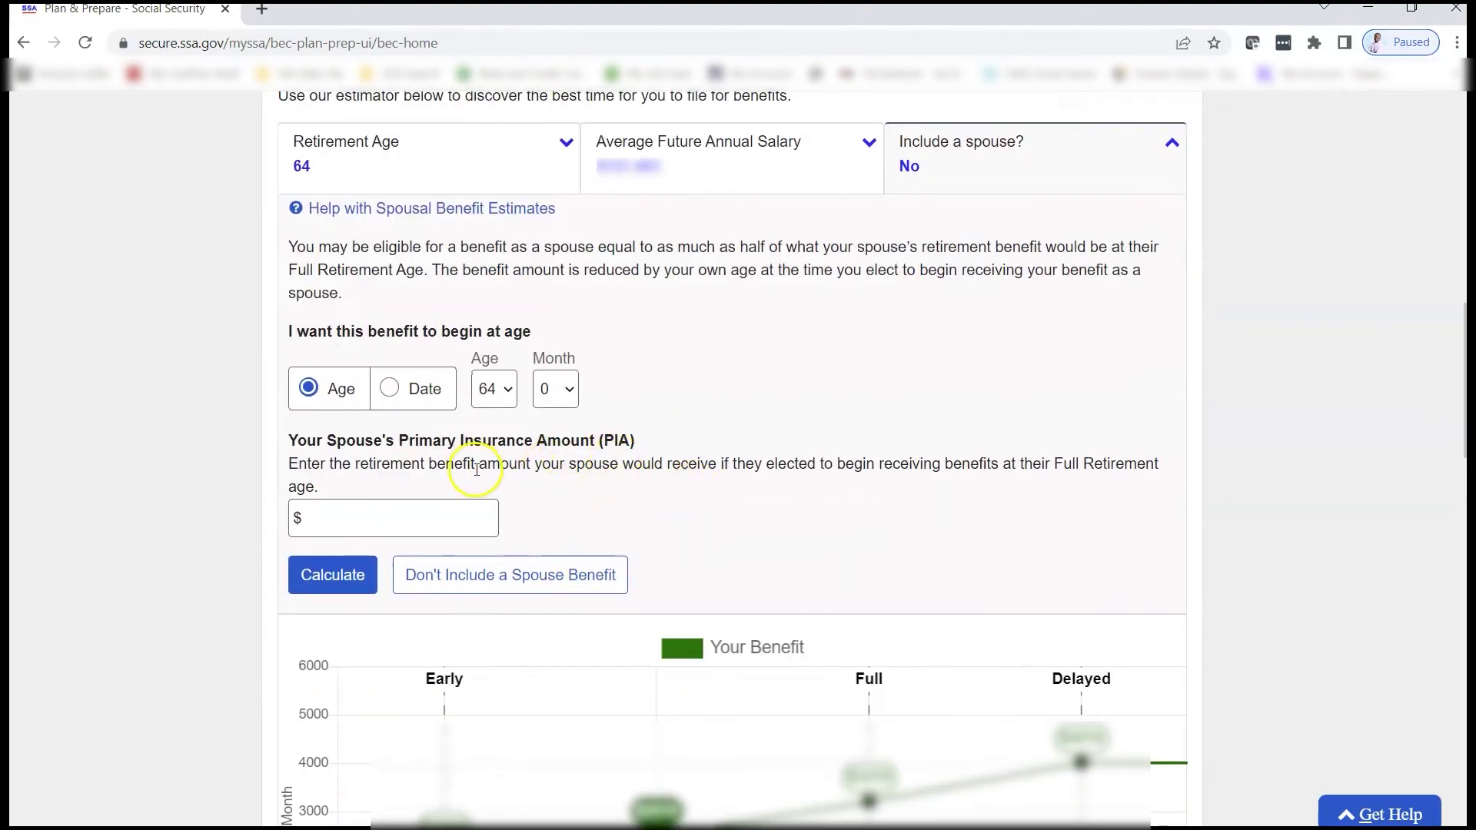
scroll(676, 446, up, 1)
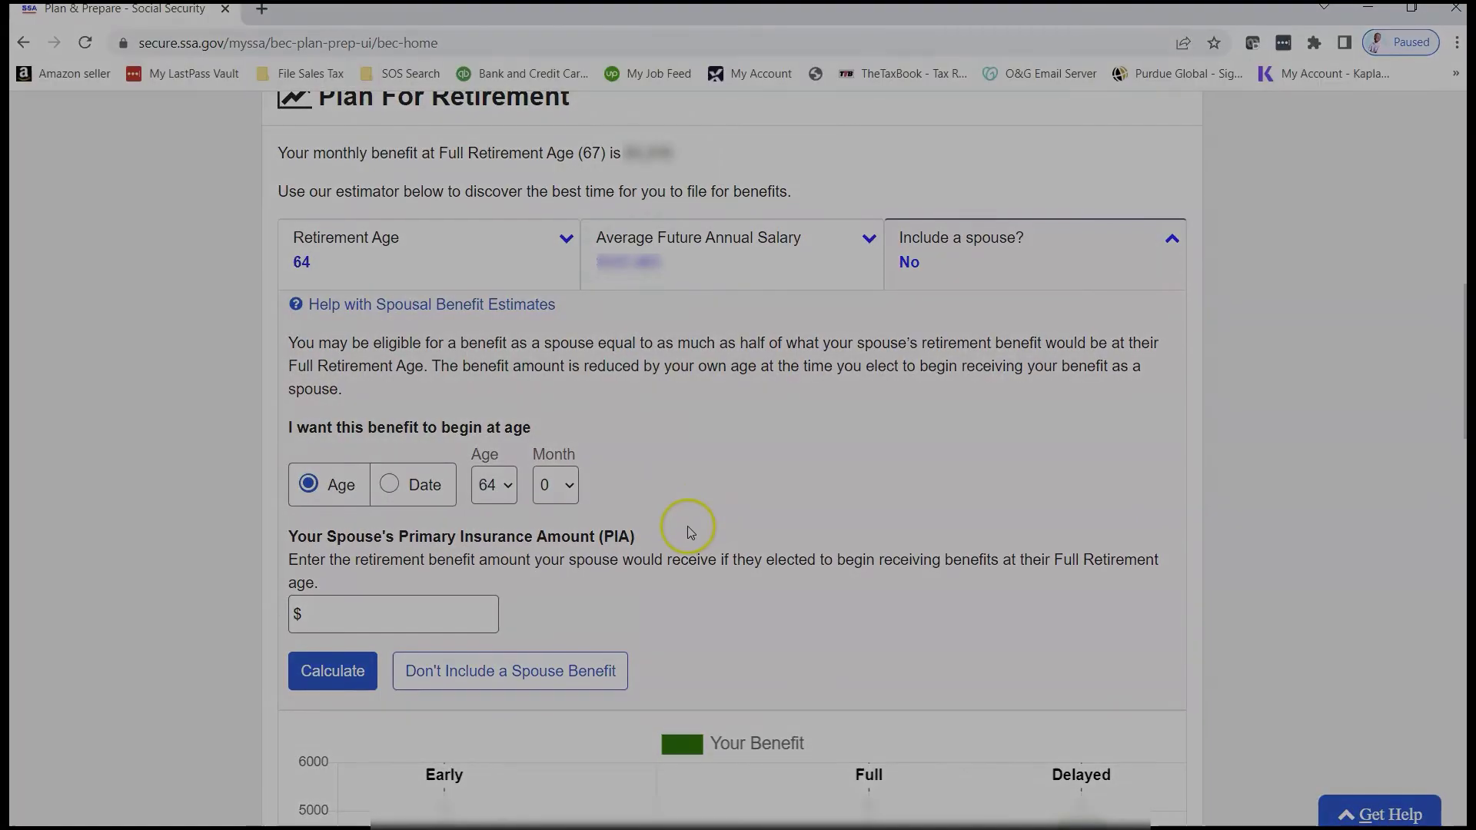